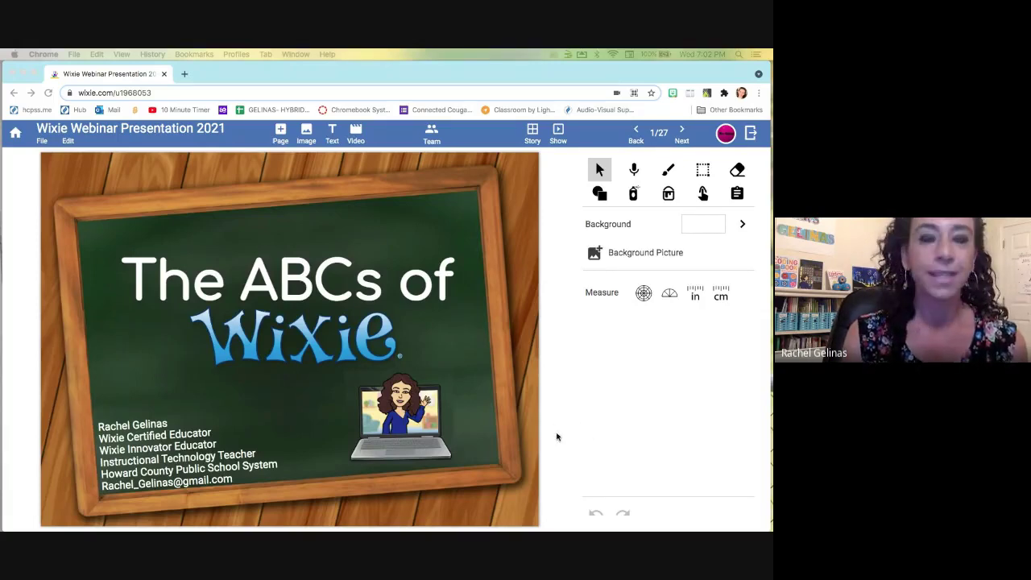
Advance from the Assignments slide (page 2) to page 3, the Backgrounds slide.
{"action": "left_click", "coordinate": [681, 138]}
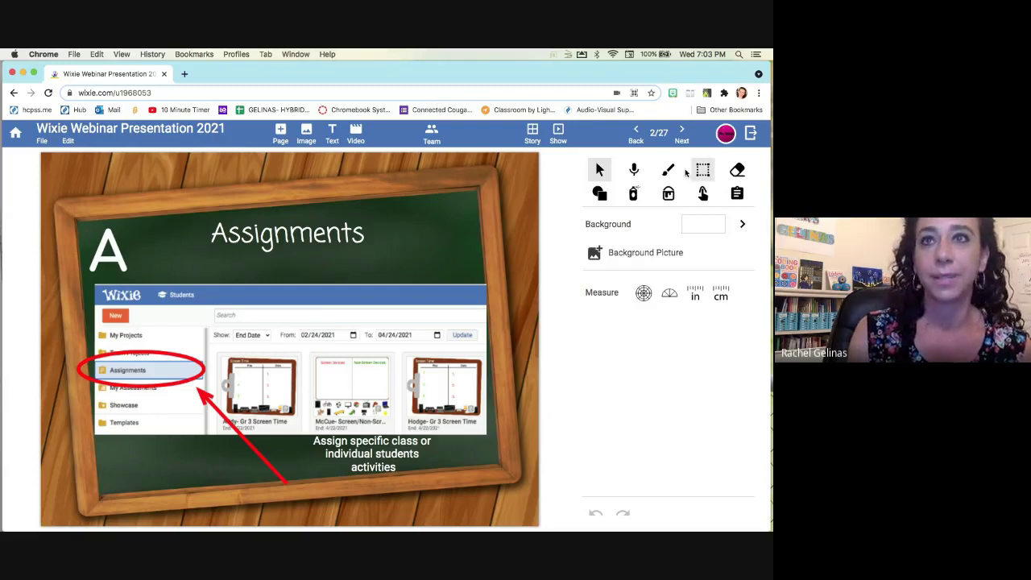
Preview the Space background pictures, cancel without applying one, and advance to page 4.
{"action": "left_click", "coordinate": [681, 133]}
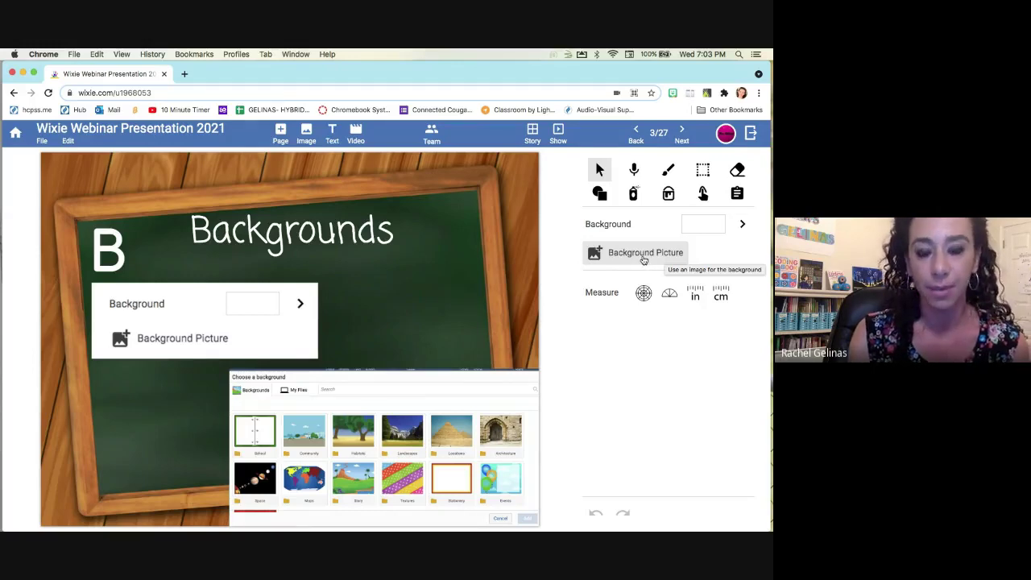
{"action": "left_click", "coordinate": [638, 257]}
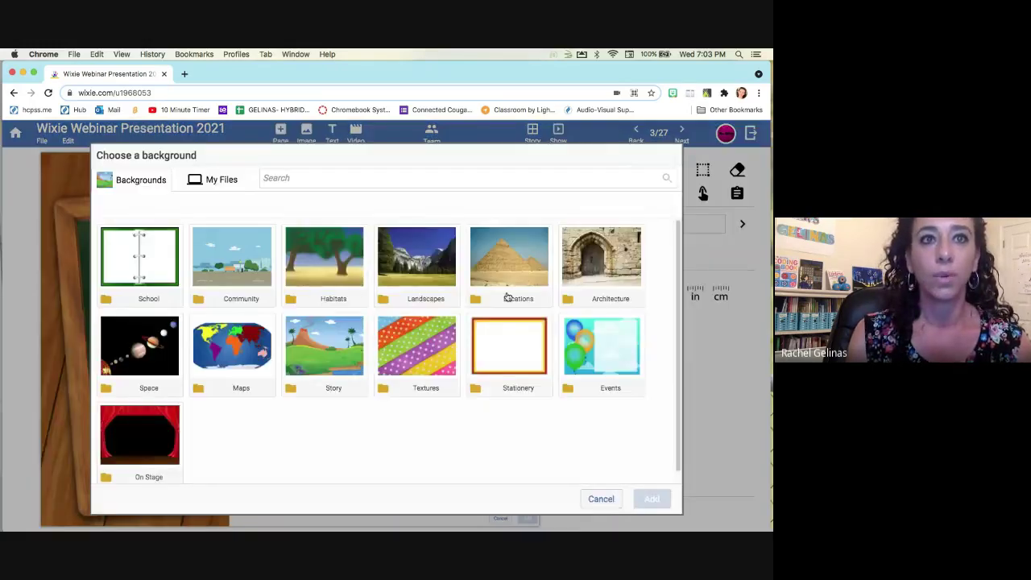
{"action": "left_click", "coordinate": [146, 365]}
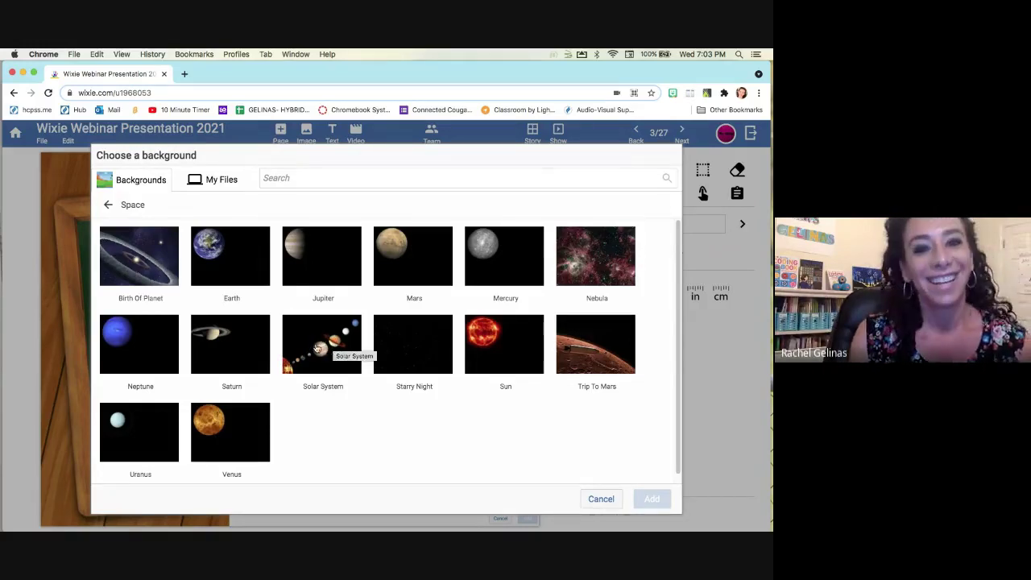
{"action": "left_click", "coordinate": [610, 500]}
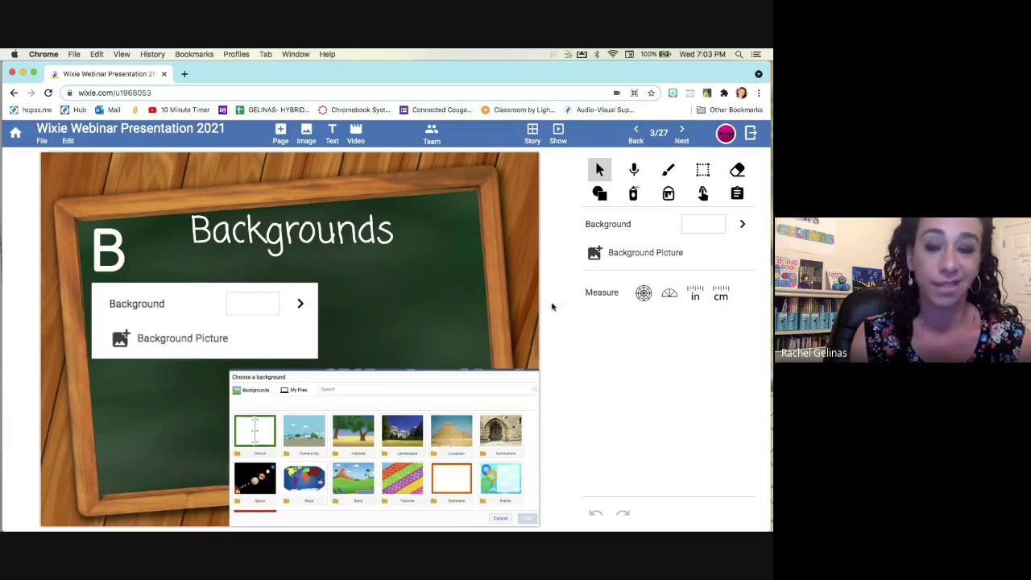
{"action": "left_click", "coordinate": [686, 140]}
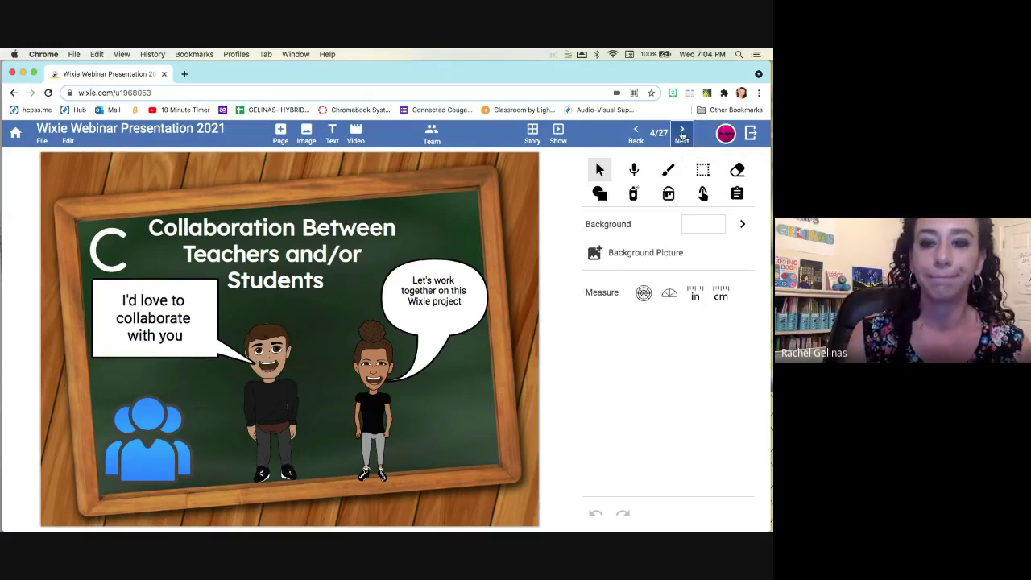
Advance from the Collaboration slide on page 4 to the Duplicate slide on page 5.
{"action": "left_click", "coordinate": [681, 136]}
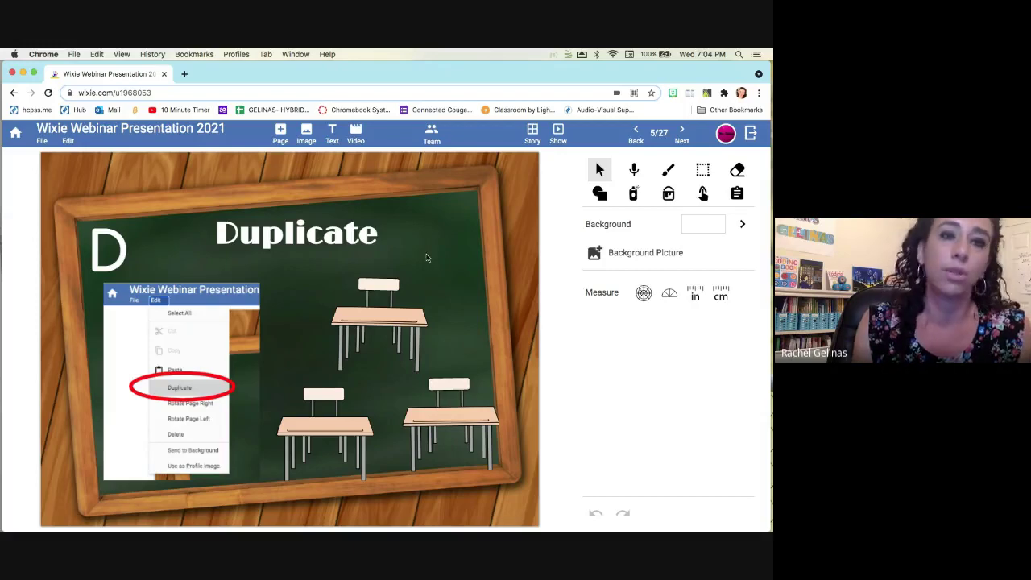
Duplicate the top desk with Edit > Duplicate and arrange the desks into two rows.
{"action": "left_click", "coordinate": [397, 326]}
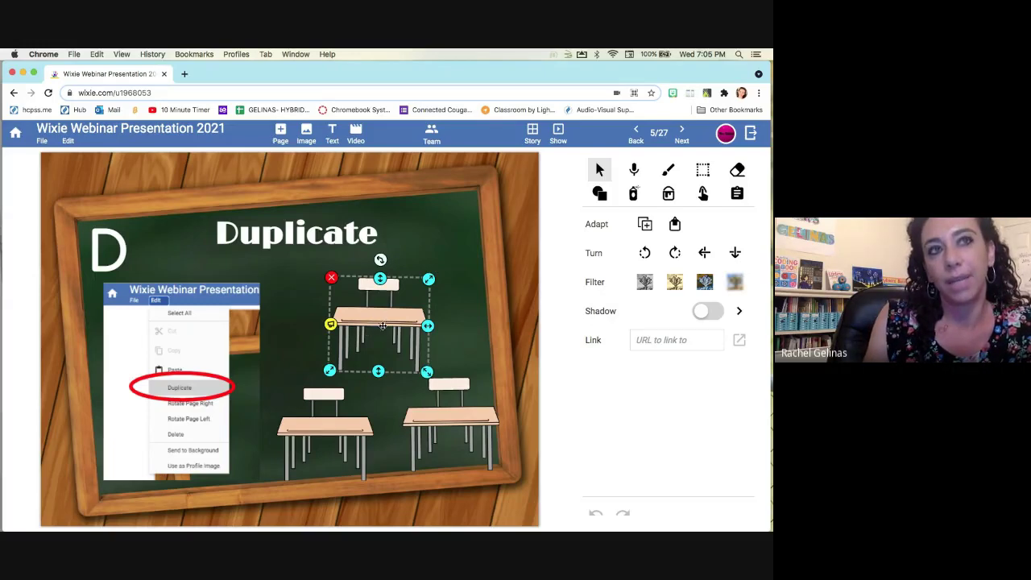
{"action": "left_click", "coordinate": [70, 144]}
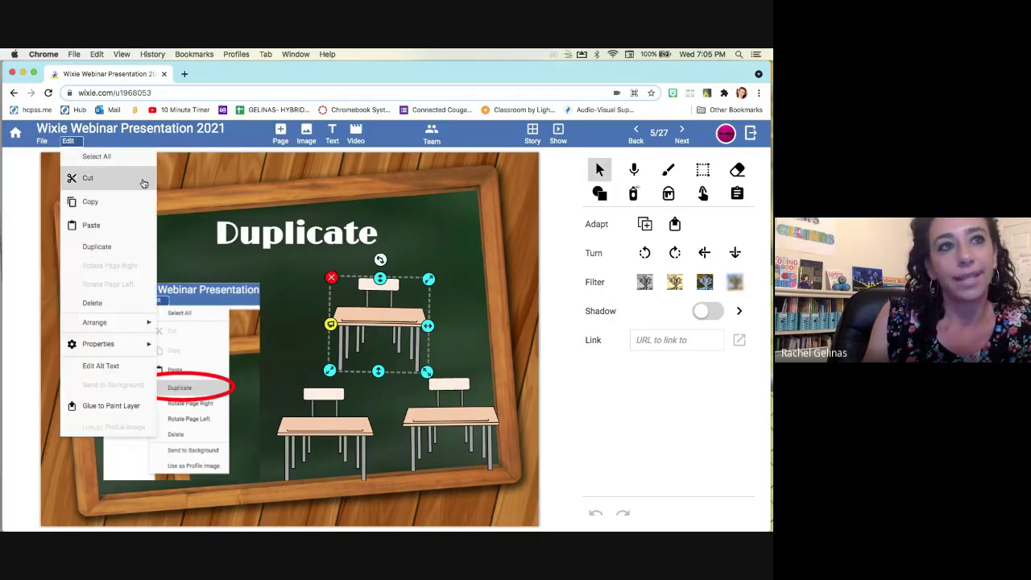
{"action": "left_click", "coordinate": [135, 247]}
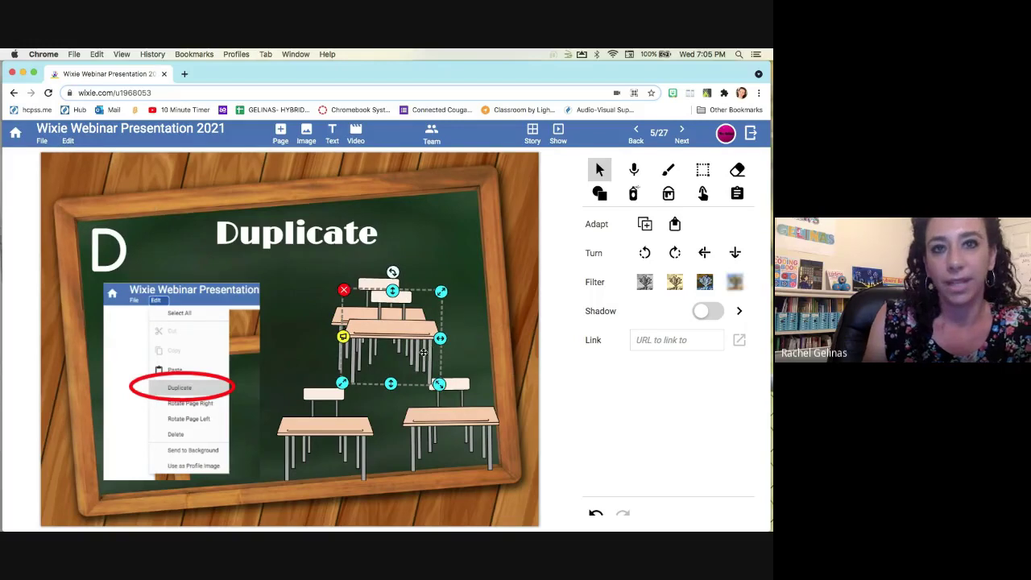
{"action": "left_click_drag", "start_coordinate": [394, 342], "coordinate": [479, 334]}
{"action": "left_click_drag", "start_coordinate": [367, 314], "coordinate": [334, 319]}
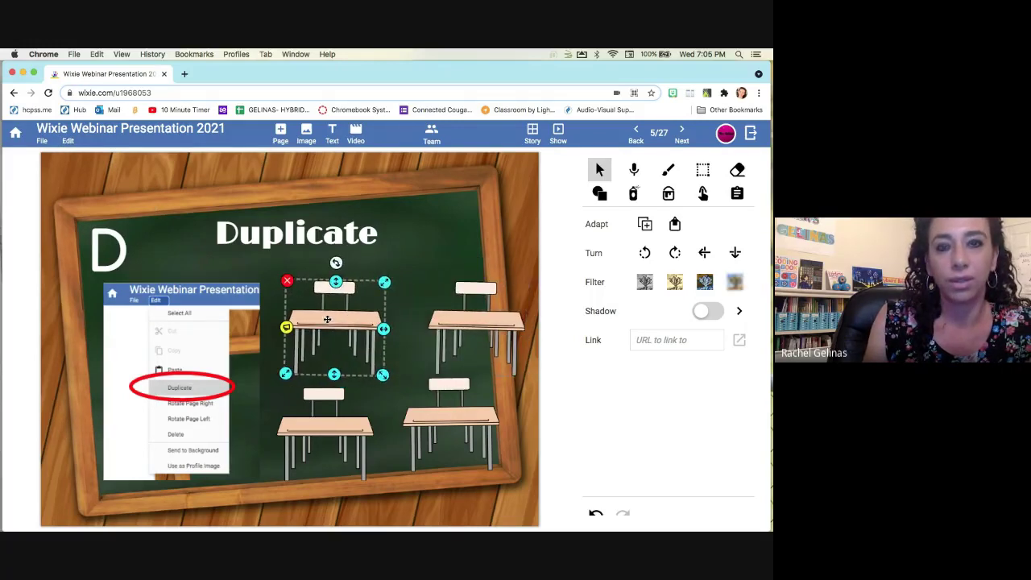
{"action": "left_click_drag", "start_coordinate": [432, 324], "coordinate": [394, 327]}
Deselect everything and advance to page 6, the 'Everyone can do Wixie!' slide.
{"action": "left_click", "coordinate": [410, 250]}
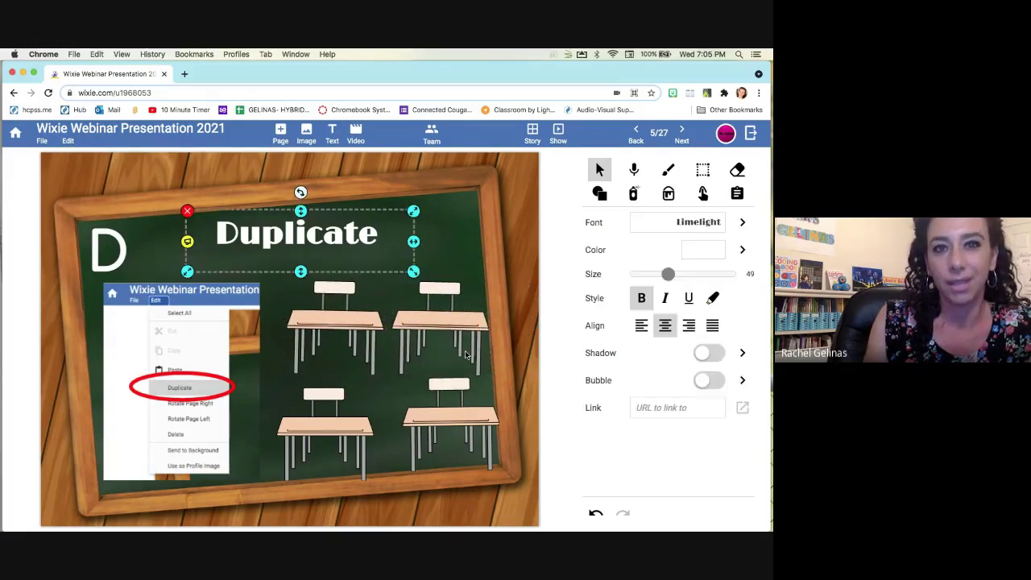
{"action": "left_click", "coordinate": [500, 361]}
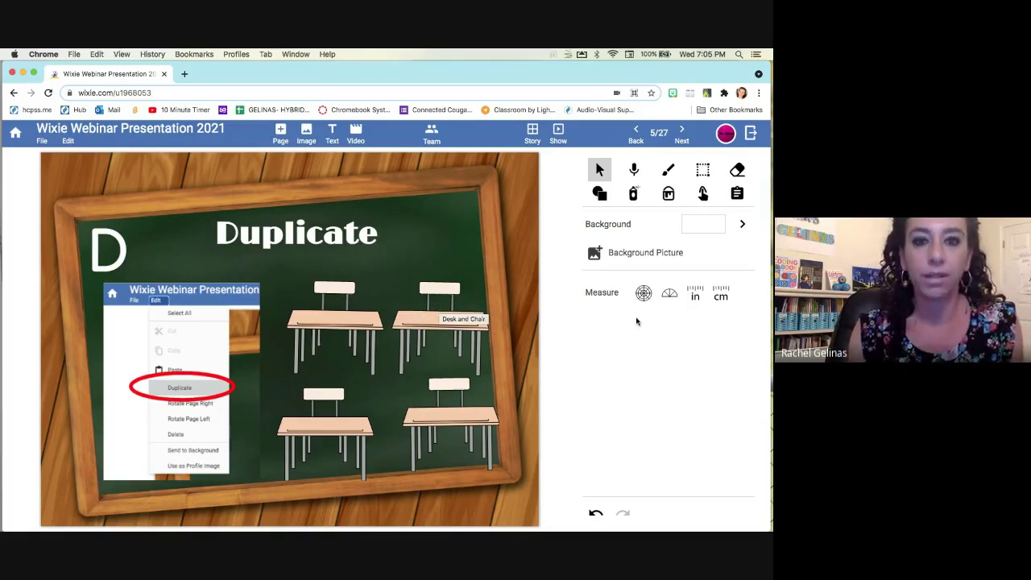
{"action": "left_click", "coordinate": [681, 133]}
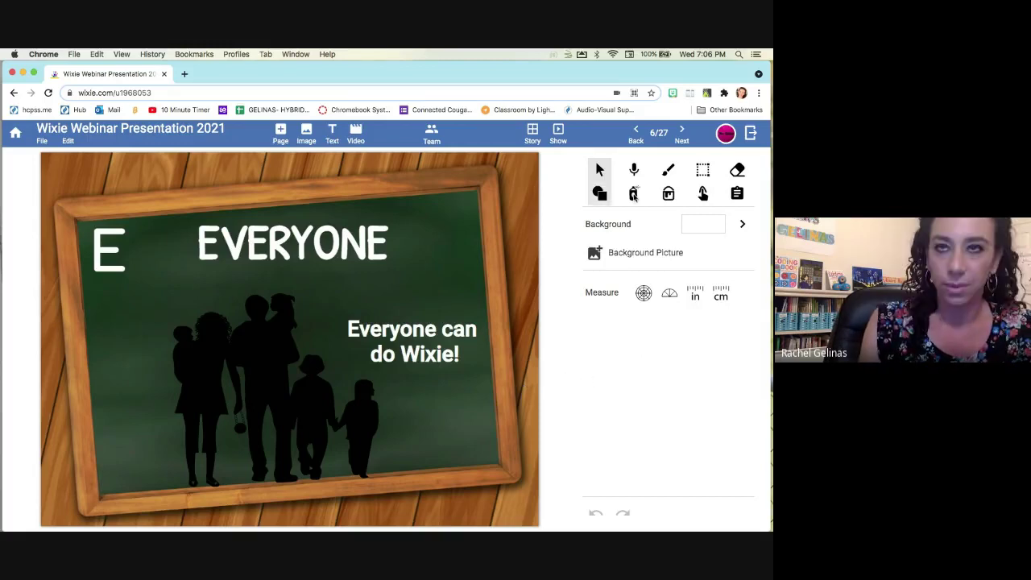
Go to slide 7, pick the paint-bucket fill tool, and preview its fill patterns.
{"action": "left_click", "coordinate": [682, 133]}
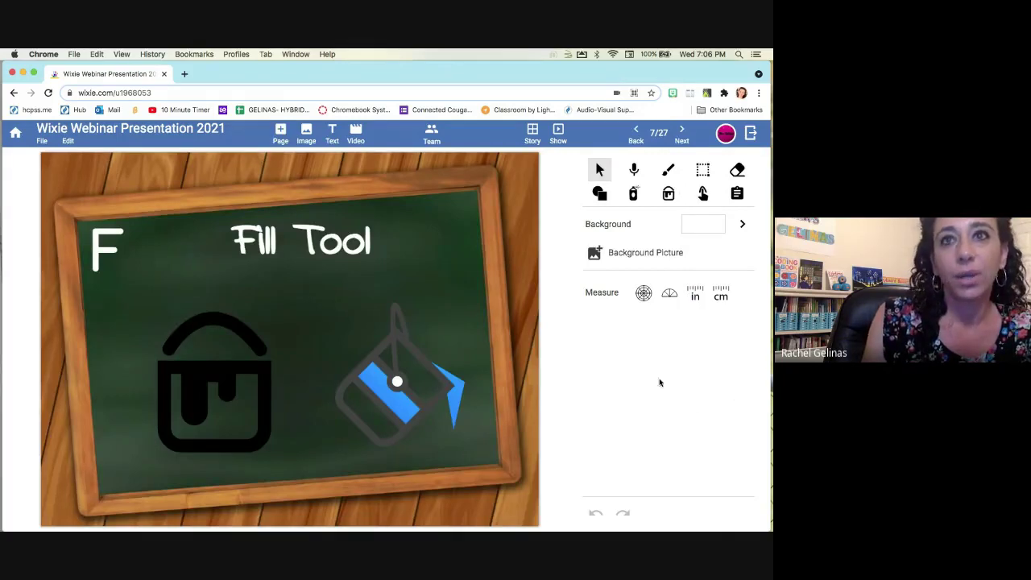
{"action": "left_click", "coordinate": [668, 194]}
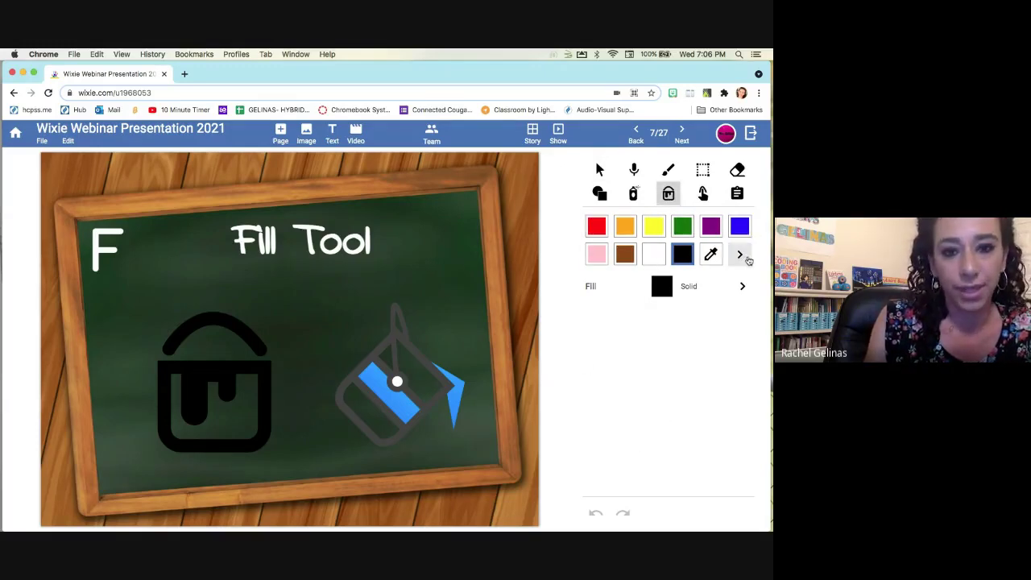
{"action": "left_click", "coordinate": [741, 286]}
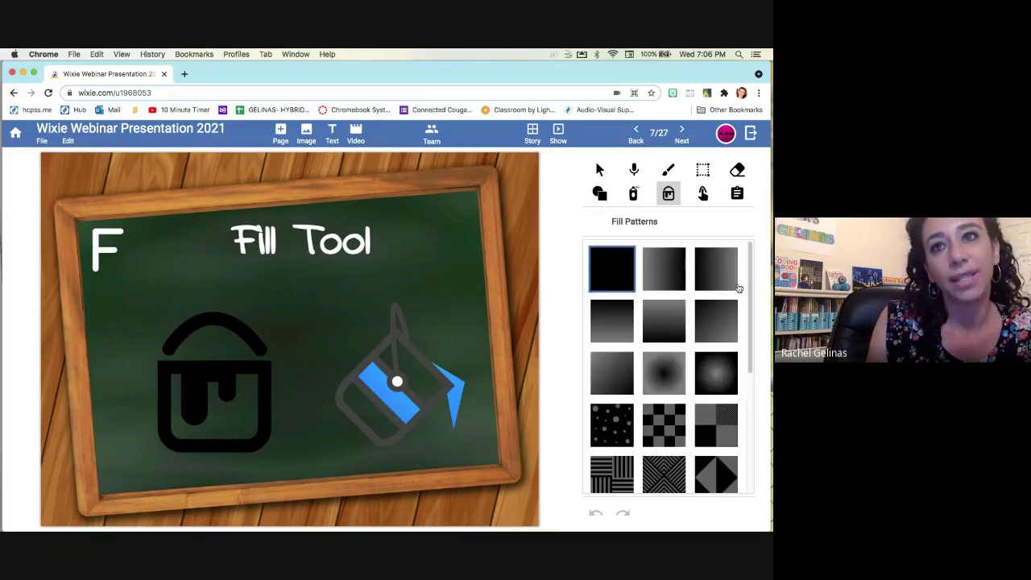
{"action": "scroll", "coordinate": [636, 338], "scroll_direction": "down", "scroll_amount": 1}
{"action": "scroll", "coordinate": [612, 274], "scroll_direction": "up", "scroll_amount": 1}
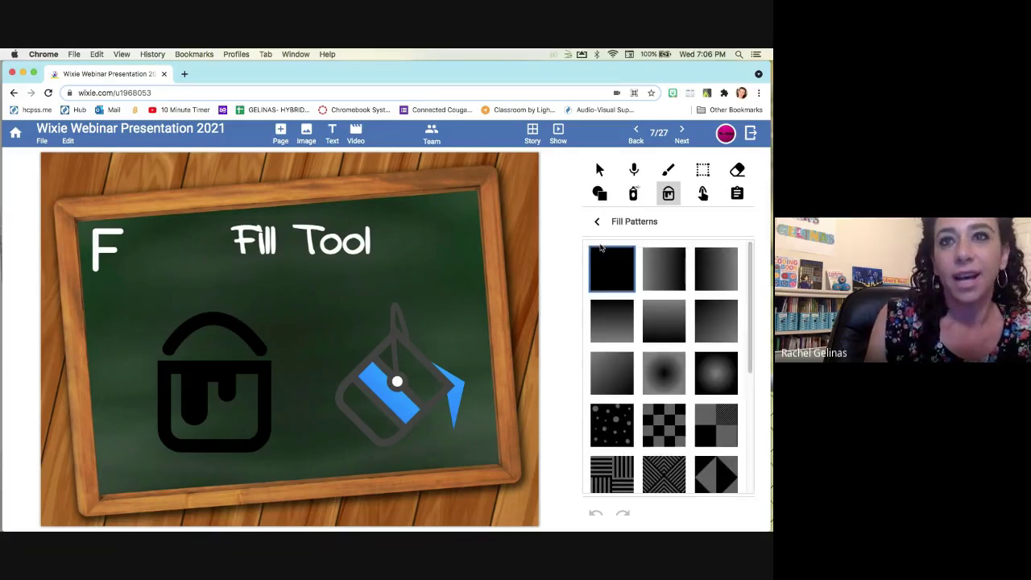
{"action": "left_click_drag", "start_coordinate": [747, 315], "coordinate": [741, 456]}
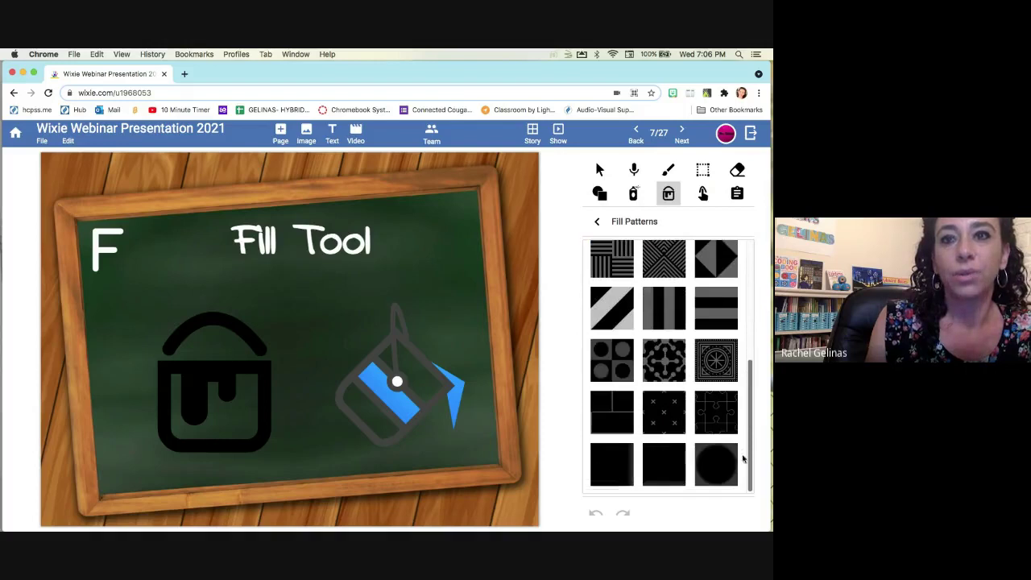
{"action": "left_click", "coordinate": [598, 225]}
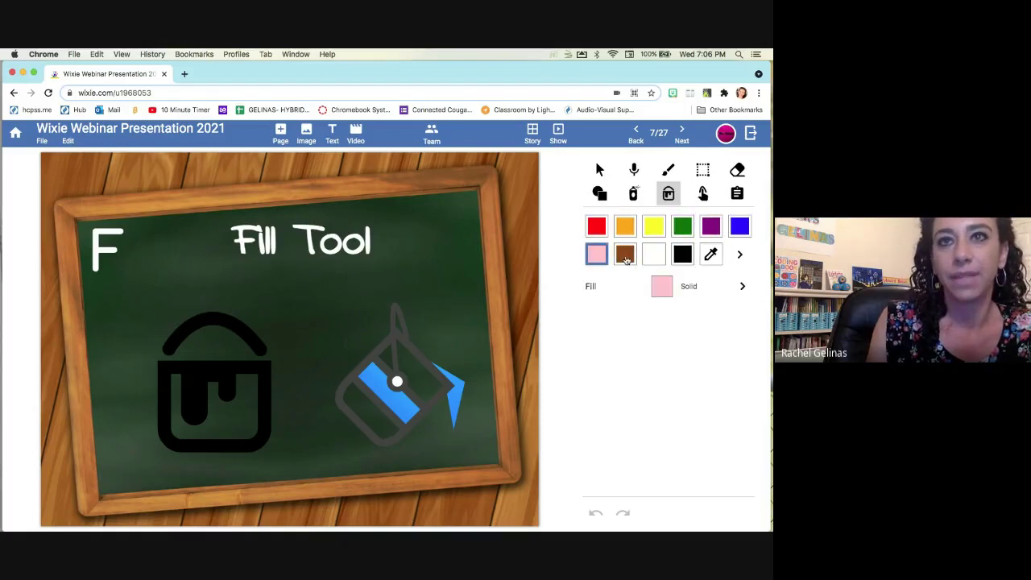
Keep the fill as solid pink after viewing the pink patterns, then advance to Gluing Images.
{"action": "left_click", "coordinate": [741, 285]}
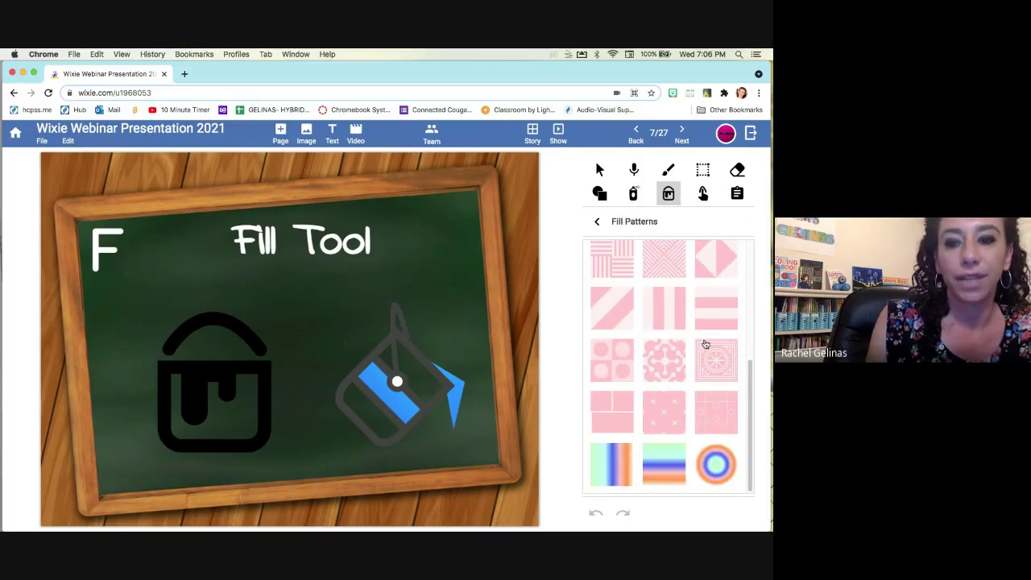
{"action": "scroll", "coordinate": [705, 345], "scroll_direction": "up", "scroll_amount": 10}
{"action": "scroll", "coordinate": [729, 350], "scroll_direction": "down", "scroll_amount": 9}
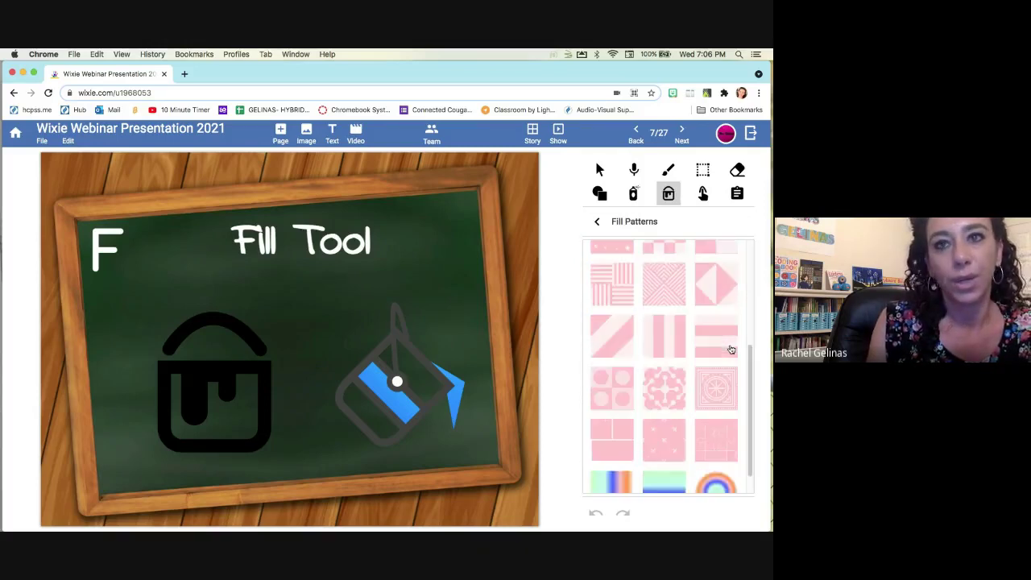
{"action": "scroll", "coordinate": [730, 349], "scroll_direction": "down", "scroll_amount": 1}
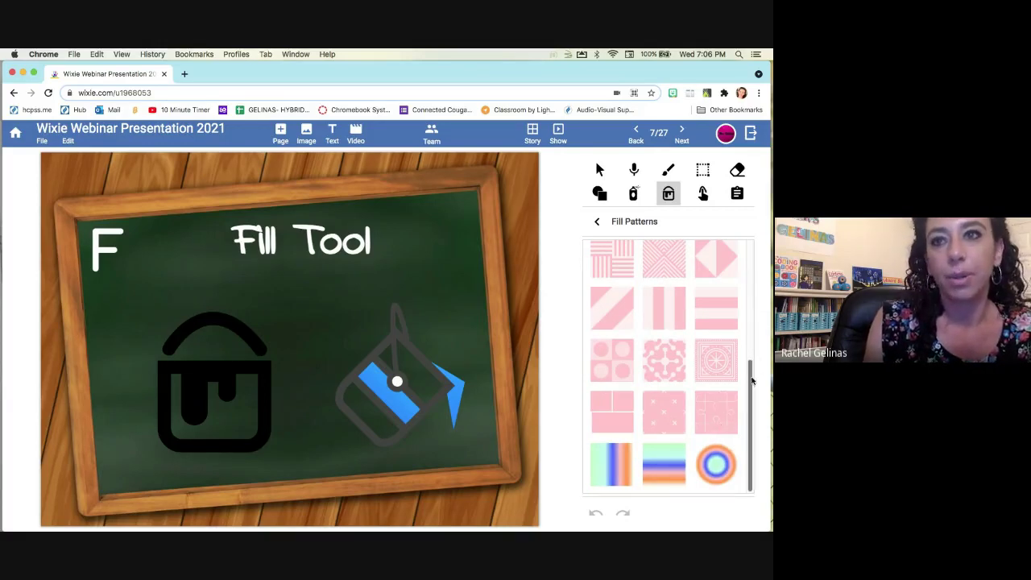
{"action": "left_click_drag", "start_coordinate": [751, 381], "coordinate": [763, 472]}
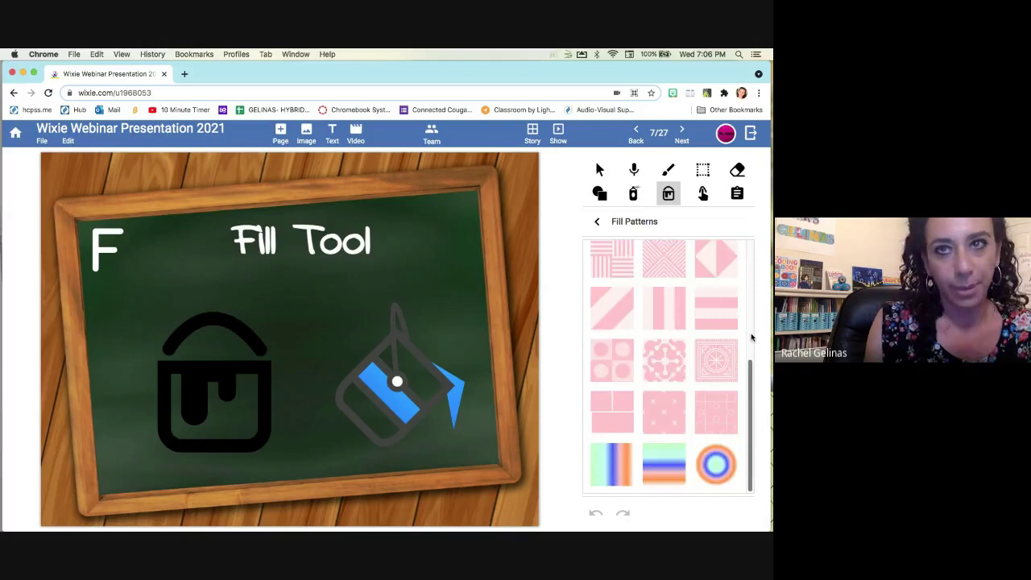
{"action": "scroll", "coordinate": [751, 338], "scroll_direction": "up", "scroll_amount": 5}
{"action": "left_click", "coordinate": [596, 221]}
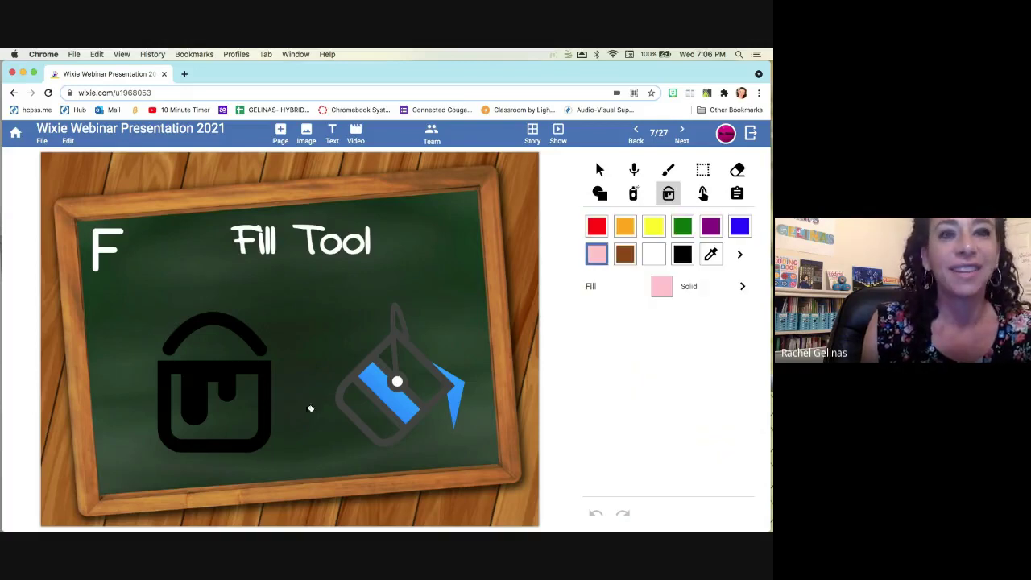
{"action": "left_click", "coordinate": [679, 137]}
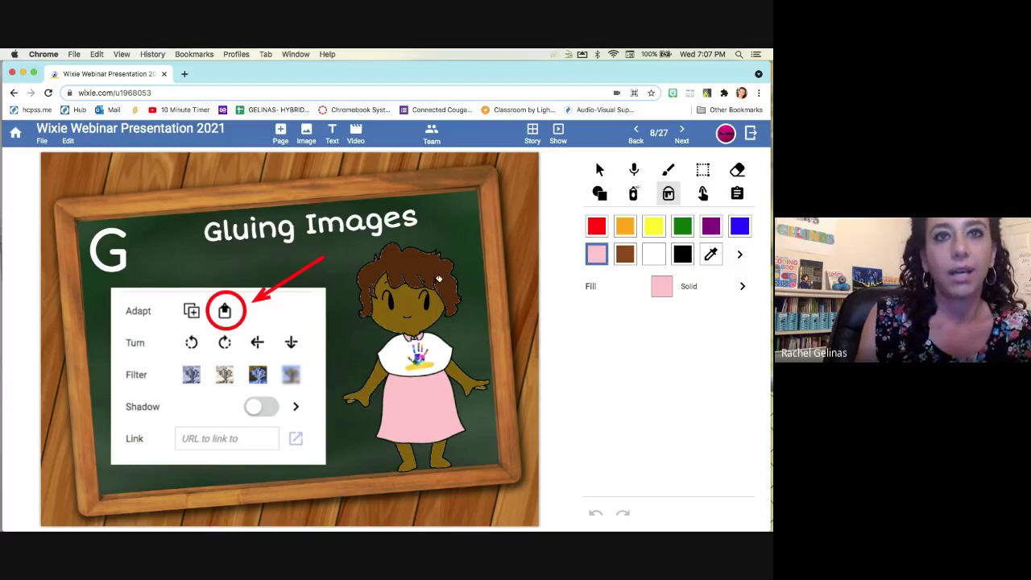
Pick the arrow Select tool in the tool palette instead of the paint bucket.
{"action": "left_click", "coordinate": [599, 169]}
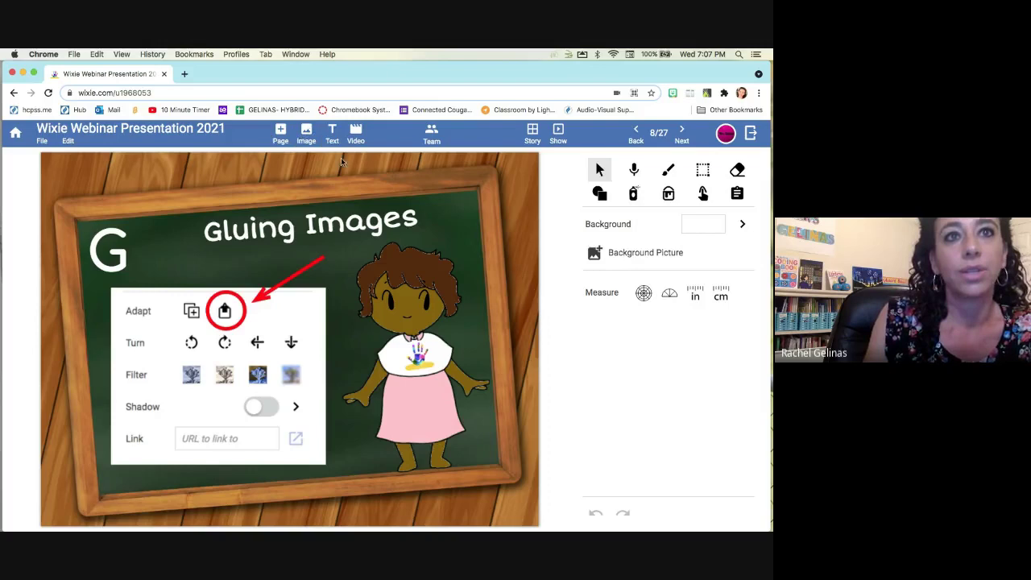
Add the Stickers > People > Kids 'Basketball' girl and drag it beside the brown-haired girl.
{"action": "left_click", "coordinate": [307, 137]}
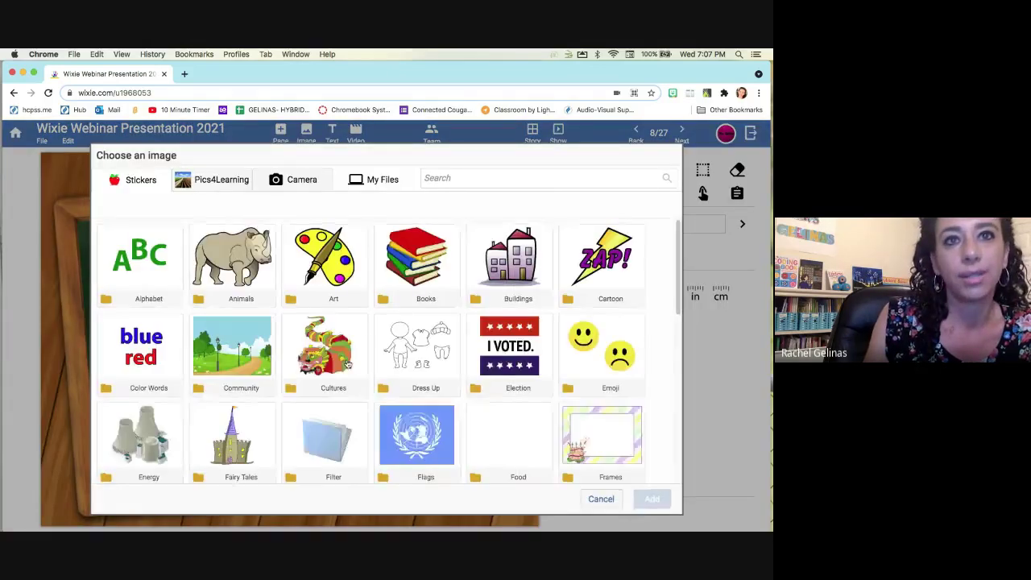
{"action": "scroll", "coordinate": [398, 412], "scroll_direction": "down", "scroll_amount": 5}
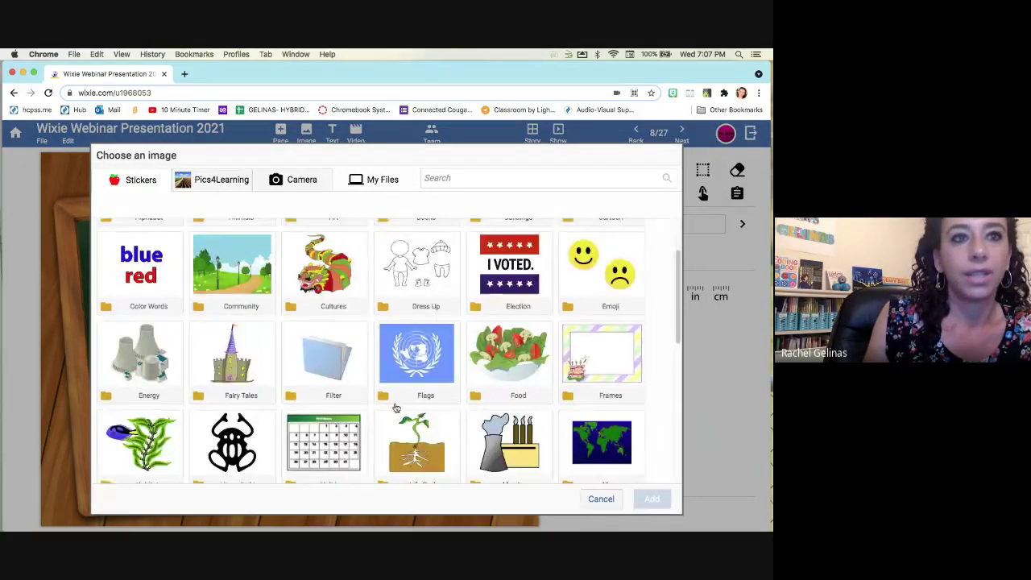
{"action": "scroll", "coordinate": [397, 413], "scroll_direction": "down", "scroll_amount": 4}
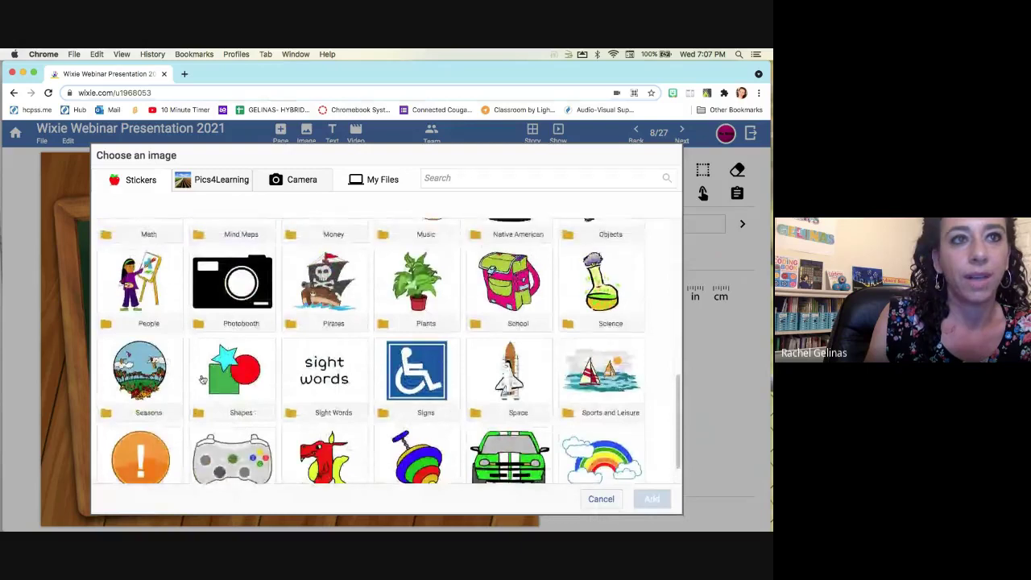
{"action": "left_click", "coordinate": [133, 280]}
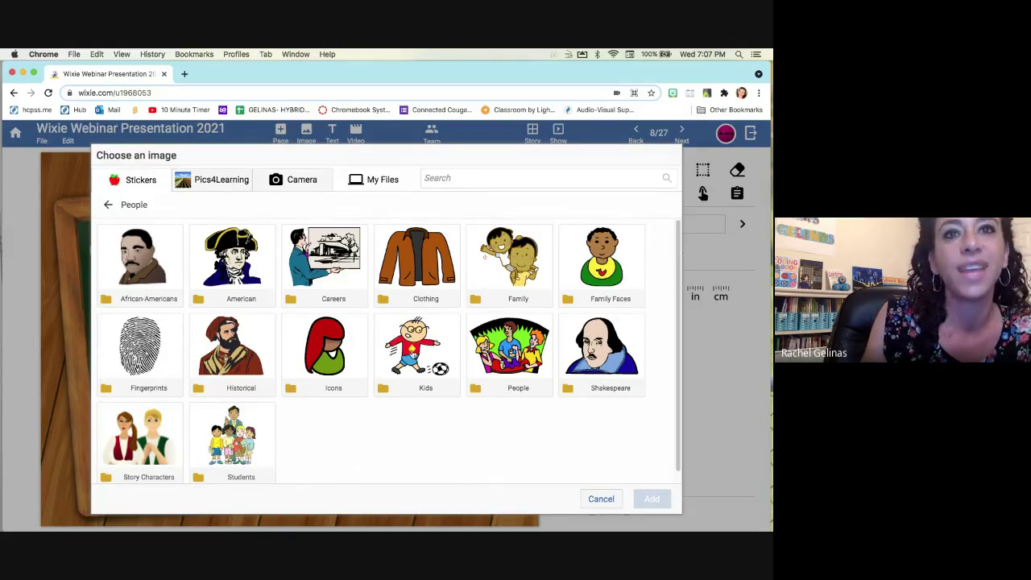
{"action": "left_click", "coordinate": [413, 355]}
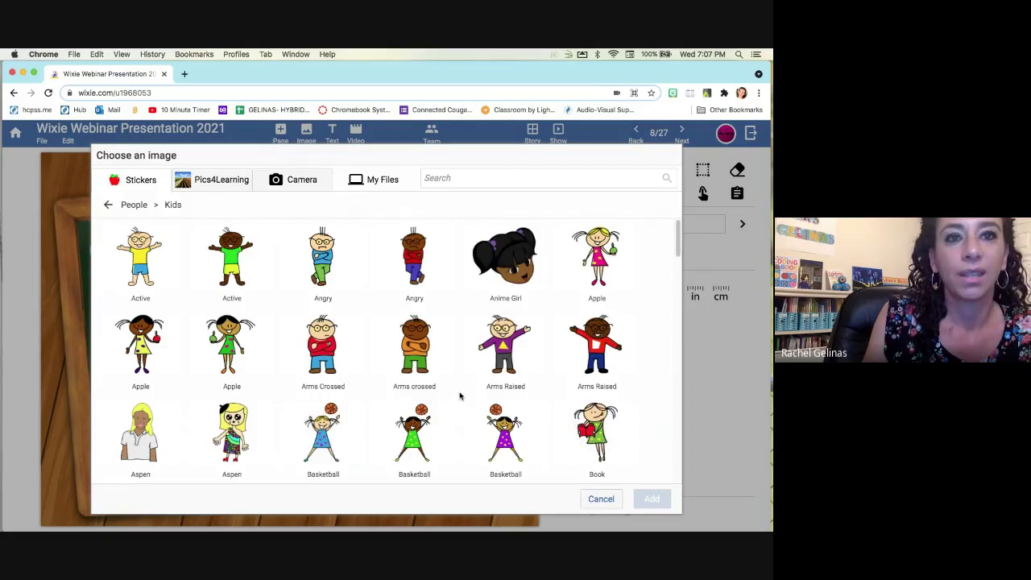
{"action": "scroll", "coordinate": [460, 396], "scroll_direction": "down", "scroll_amount": 3}
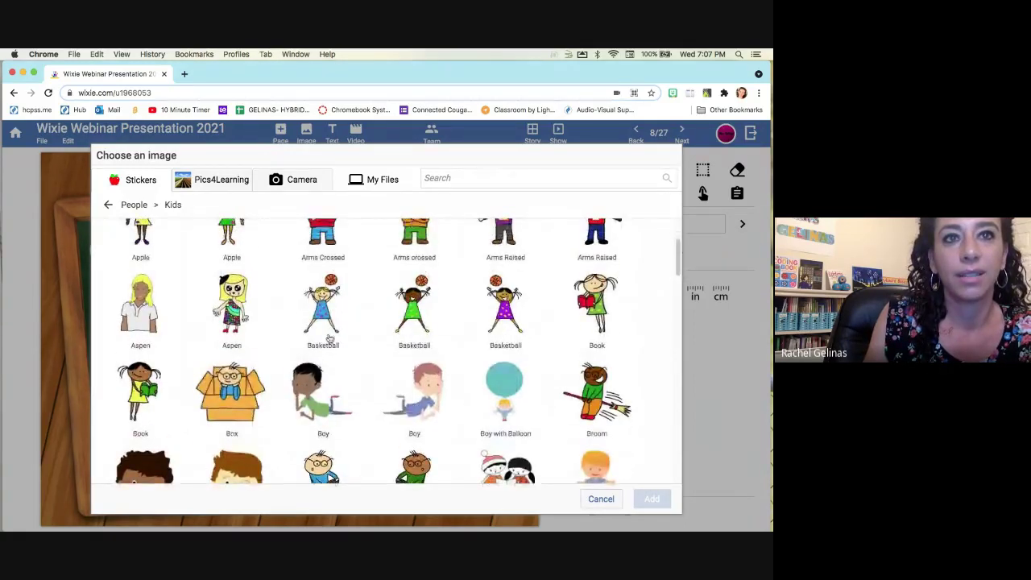
{"action": "left_click", "coordinate": [322, 312]}
{"action": "left_click", "coordinate": [652, 498]}
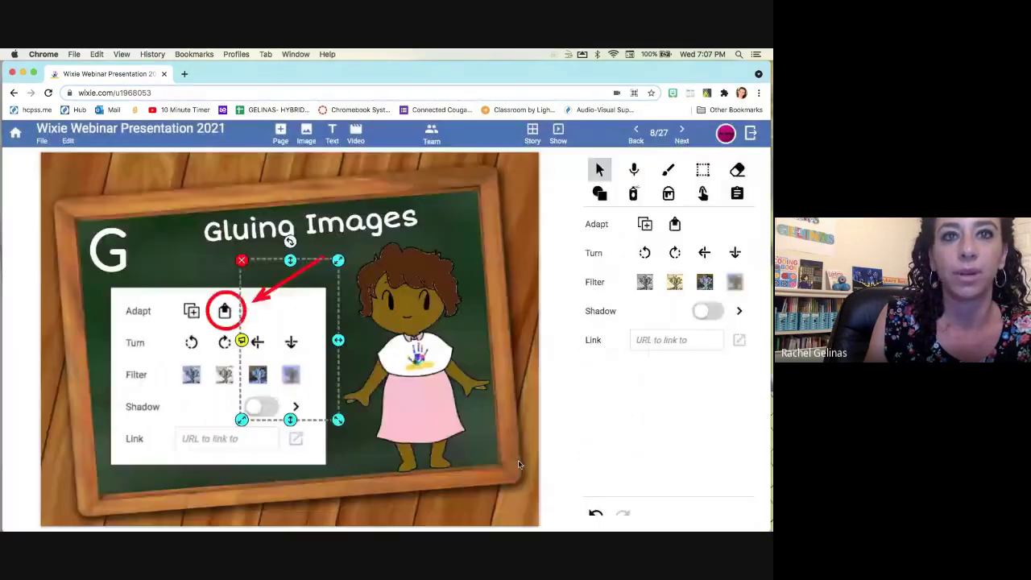
{"action": "left_click_drag", "start_coordinate": [290, 339], "coordinate": [93, 442]}
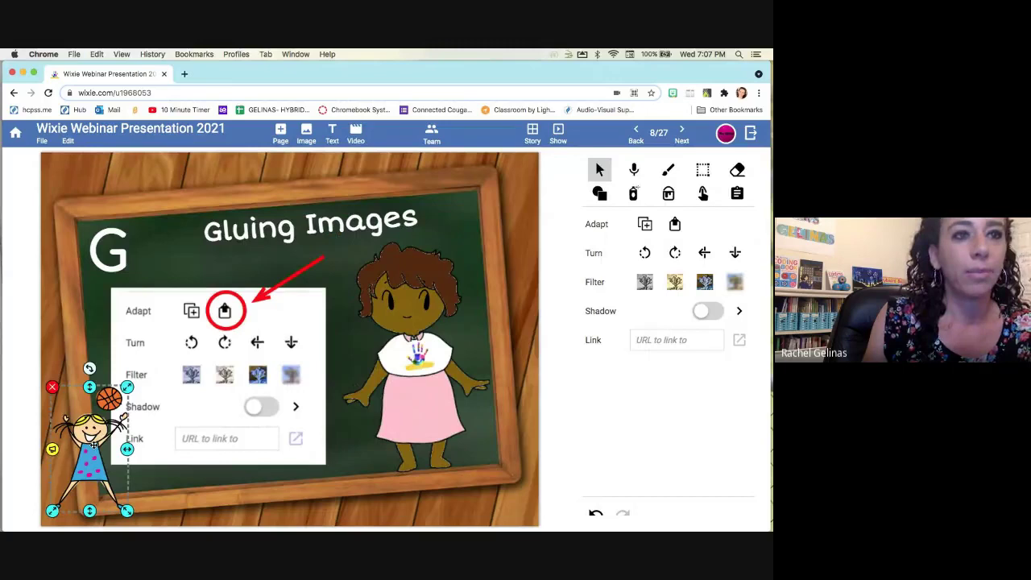
Glue the basketball girl in place, try a brown fill and undo it, then reselect the arrow tool.
{"action": "left_click", "coordinate": [678, 224]}
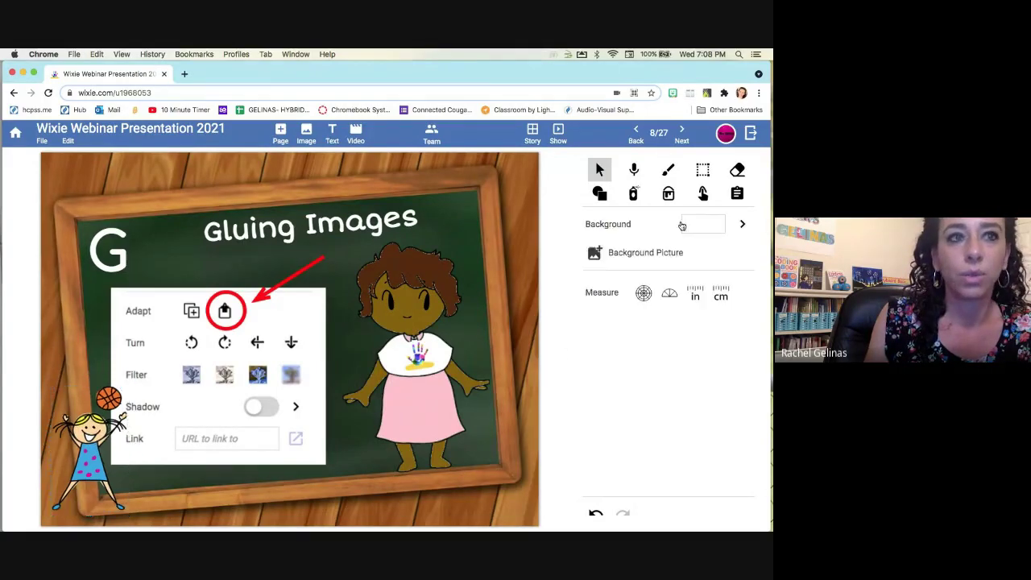
{"action": "left_click", "coordinate": [669, 194]}
{"action": "left_click", "coordinate": [625, 254]}
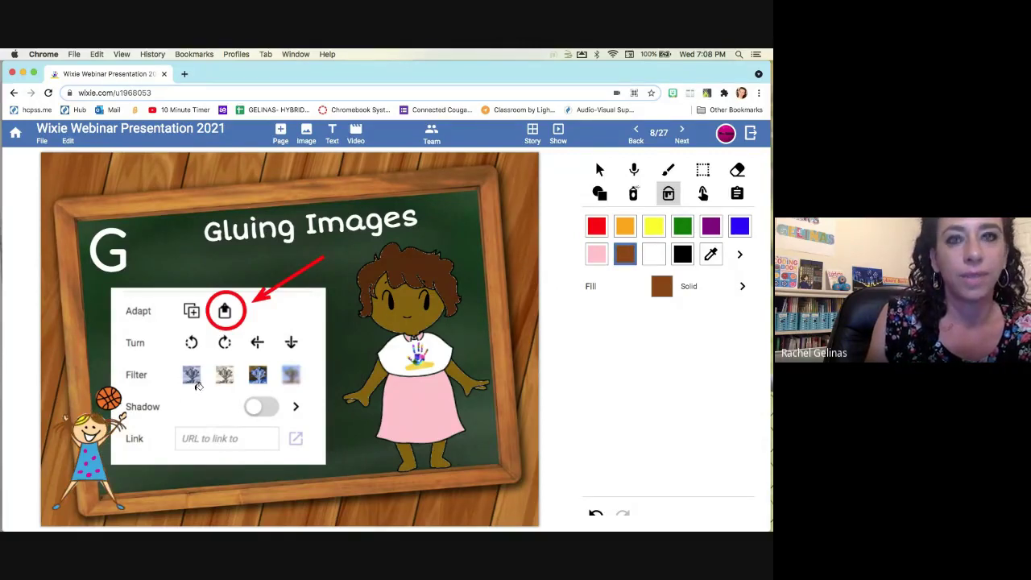
{"action": "left_click", "coordinate": [595, 513]}
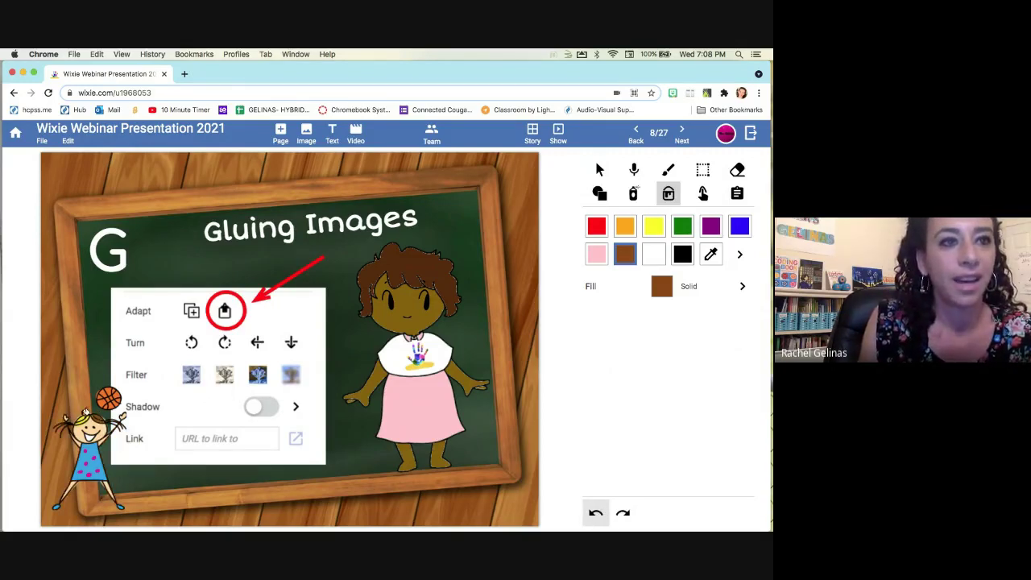
{"action": "left_click", "coordinate": [87, 416]}
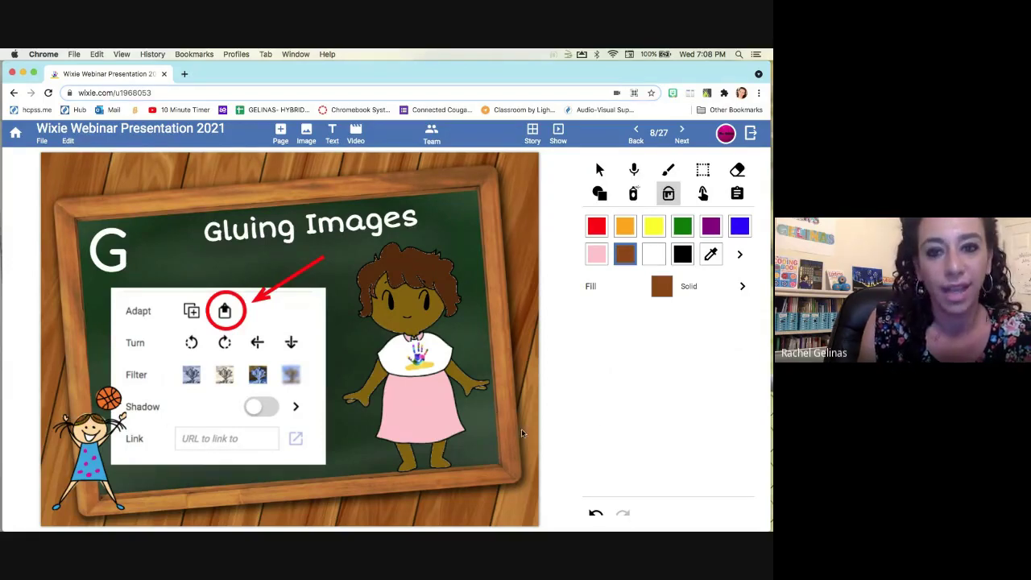
{"action": "left_click", "coordinate": [599, 169]}
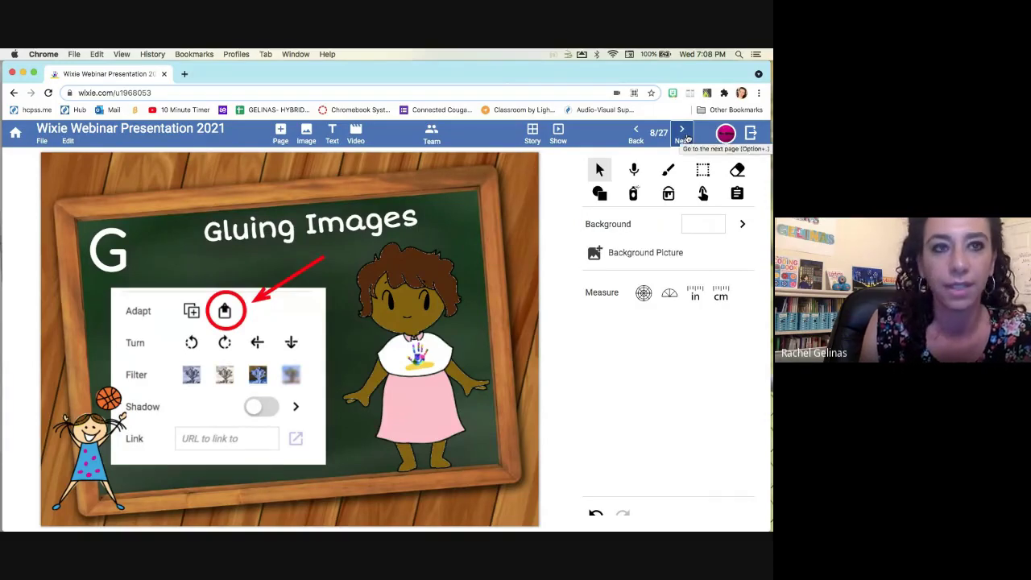
Advance from page 8 to page 9, 'Helps Students Foster Creativity'.
{"action": "left_click", "coordinate": [685, 135]}
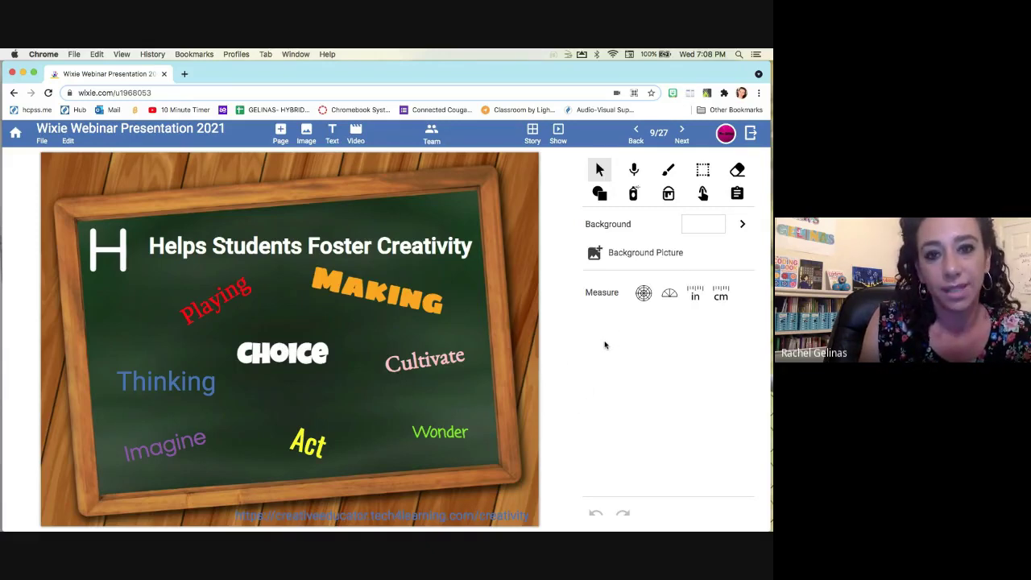
Advance to page 10, Images, and open the image picker at the top-level sticker categories.
{"action": "left_click", "coordinate": [681, 133]}
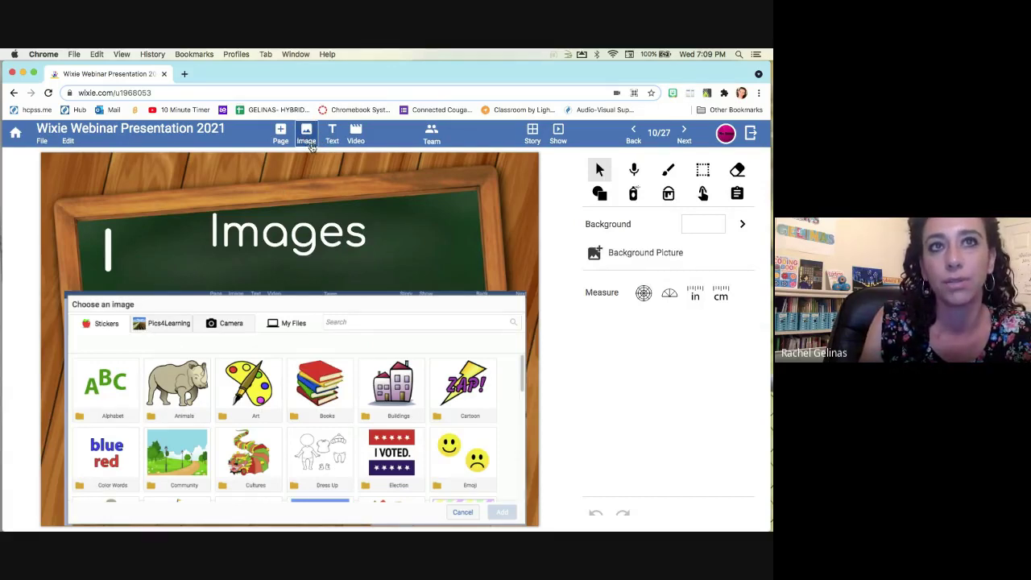
{"action": "left_click", "coordinate": [306, 136]}
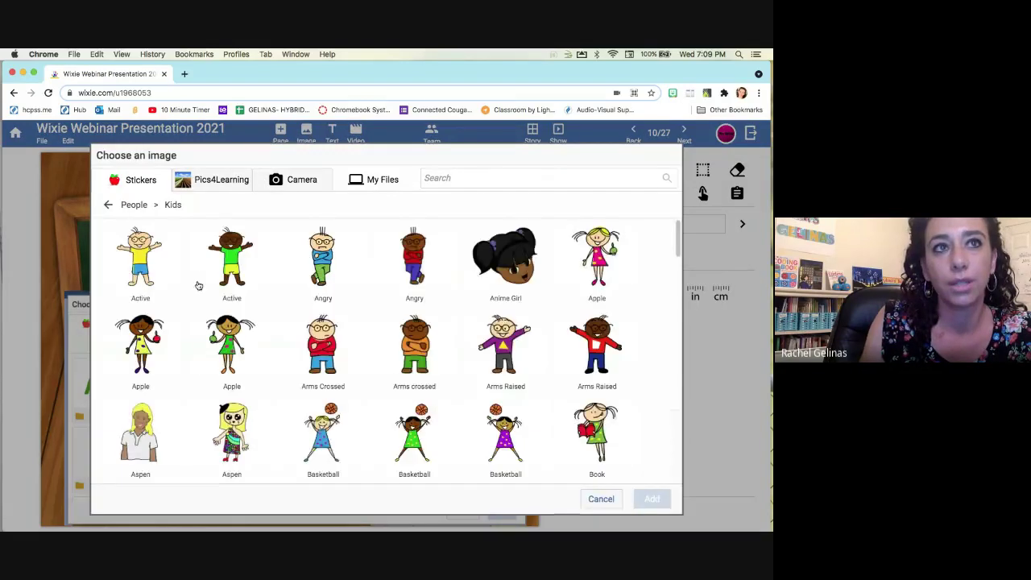
{"action": "left_click", "coordinate": [109, 205]}
{"action": "left_click", "coordinate": [110, 206]}
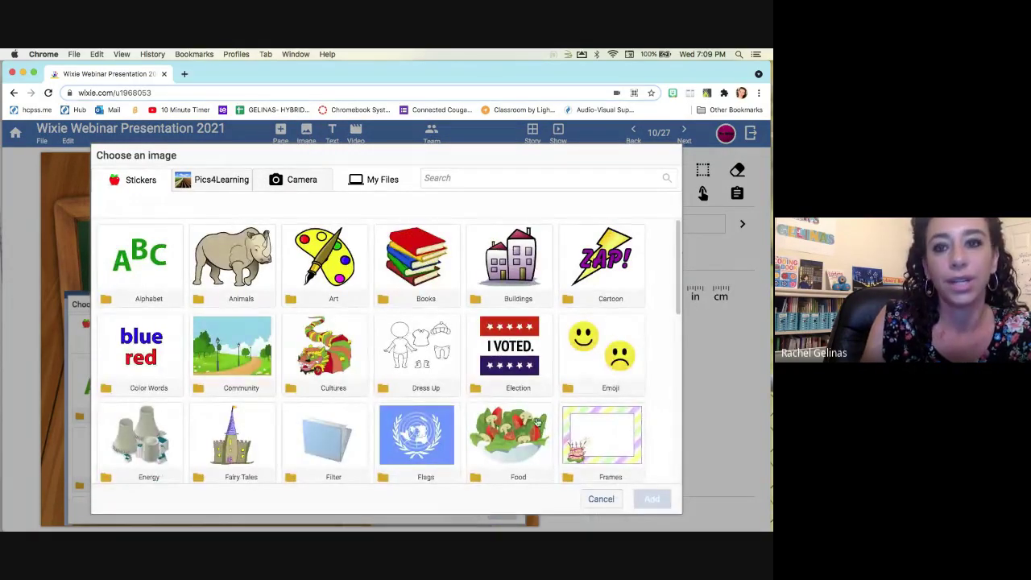
Browse the Sports and Leisure > Sports sticker pictures.
{"action": "scroll", "coordinate": [573, 409], "scroll_direction": "down", "scroll_amount": 1}
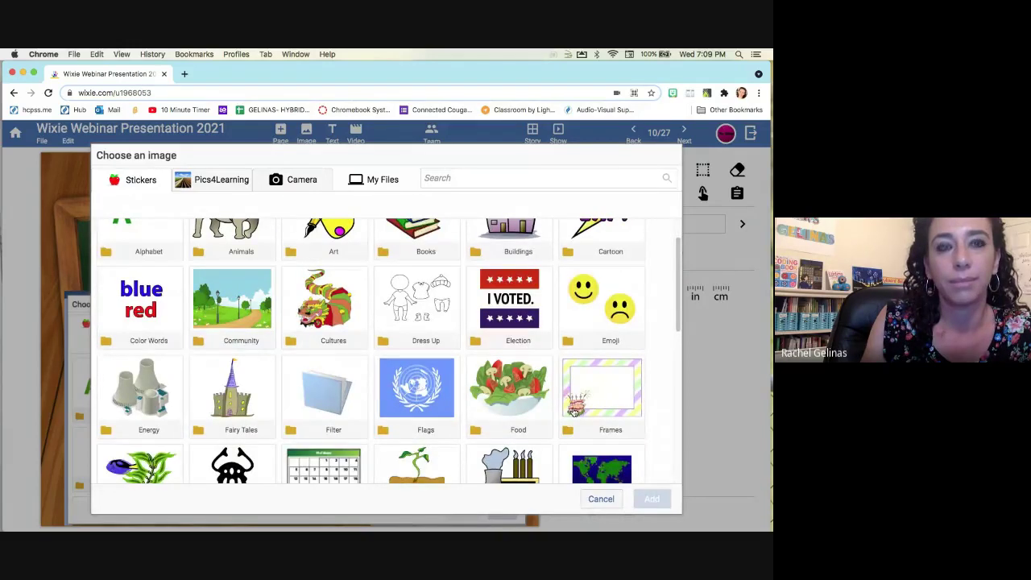
{"action": "scroll", "coordinate": [573, 409], "scroll_direction": "down", "scroll_amount": 9}
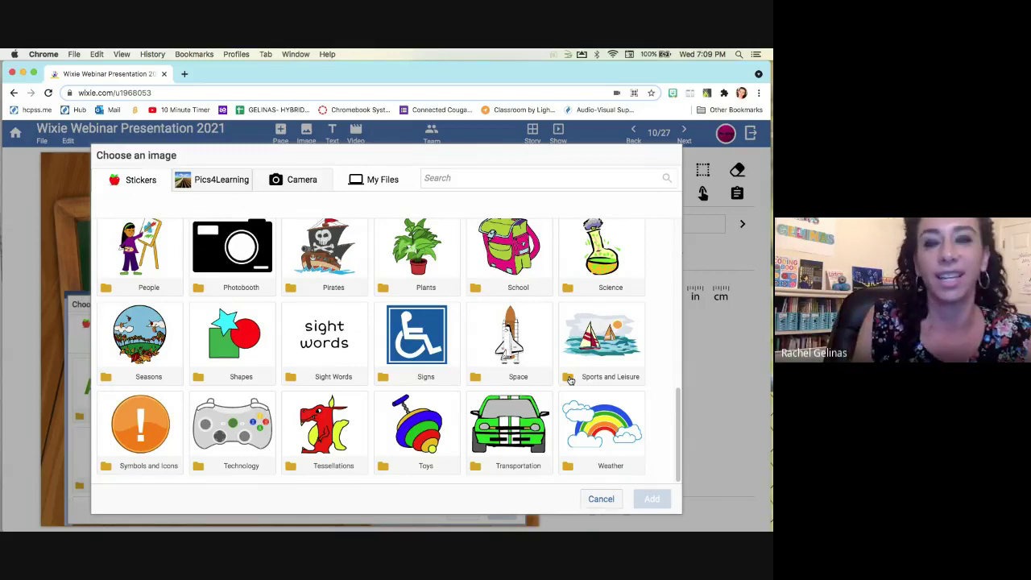
{"action": "left_click", "coordinate": [569, 380]}
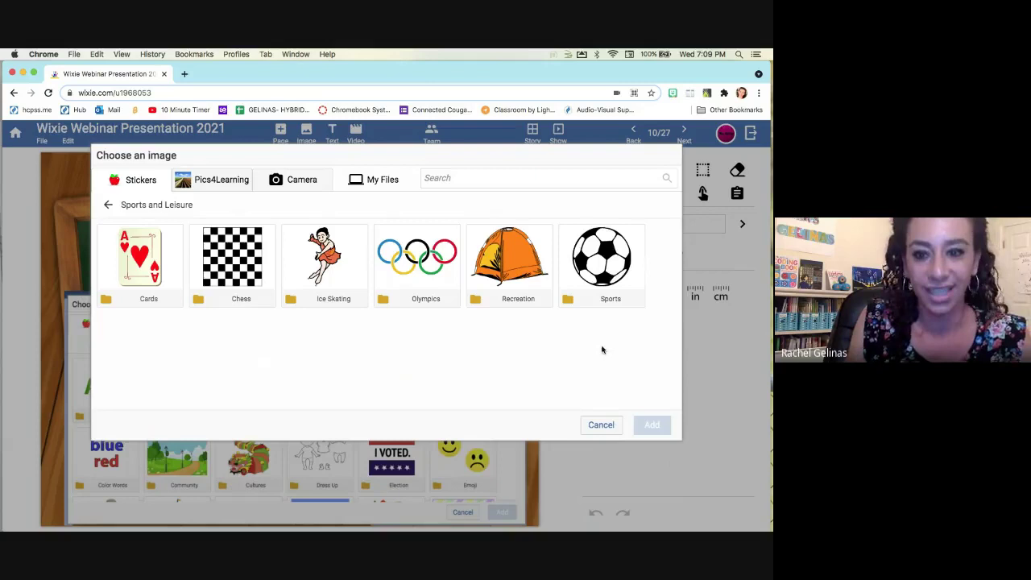
{"action": "left_click", "coordinate": [567, 300]}
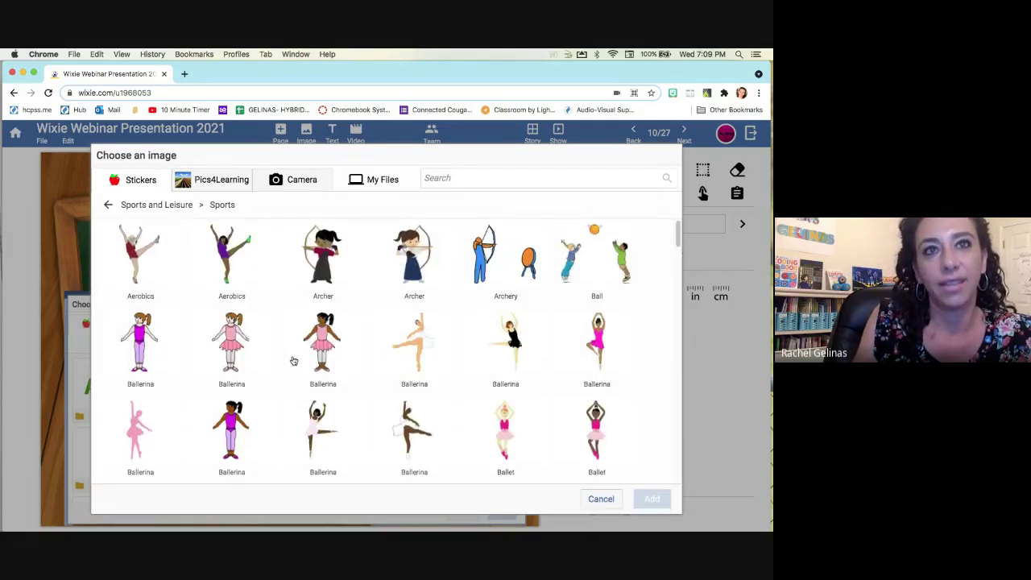
{"action": "scroll", "coordinate": [294, 351], "scroll_direction": "down", "scroll_amount": 1}
{"action": "scroll", "coordinate": [294, 351], "scroll_direction": "down", "scroll_amount": 3}
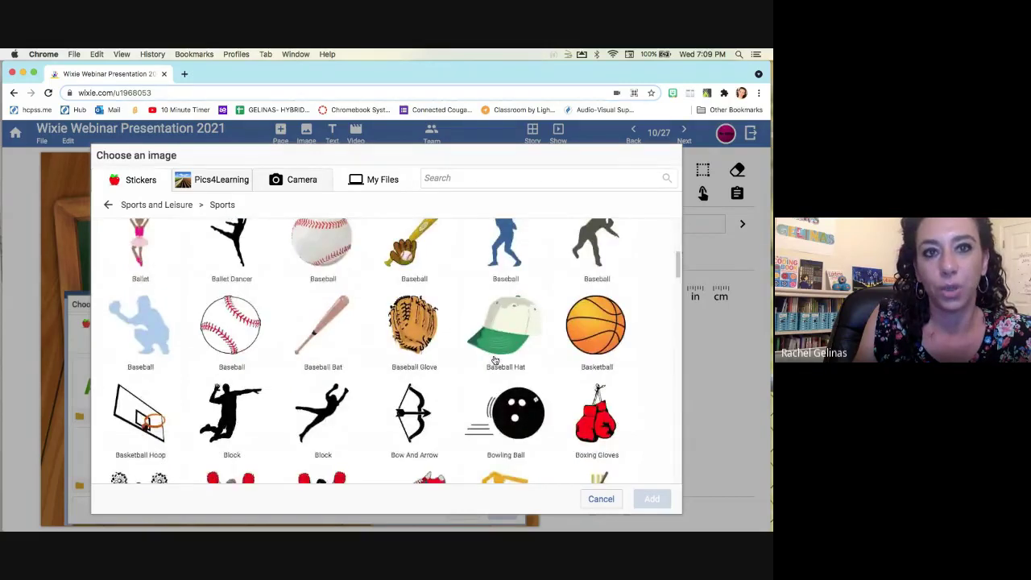
{"action": "scroll", "coordinate": [495, 359], "scroll_direction": "up", "scroll_amount": 2}
{"action": "scroll", "coordinate": [495, 359], "scroll_direction": "up", "scroll_amount": 1}
Search the stickers for 'basketball' and scroll through the results.
{"action": "left_click", "coordinate": [474, 178]}
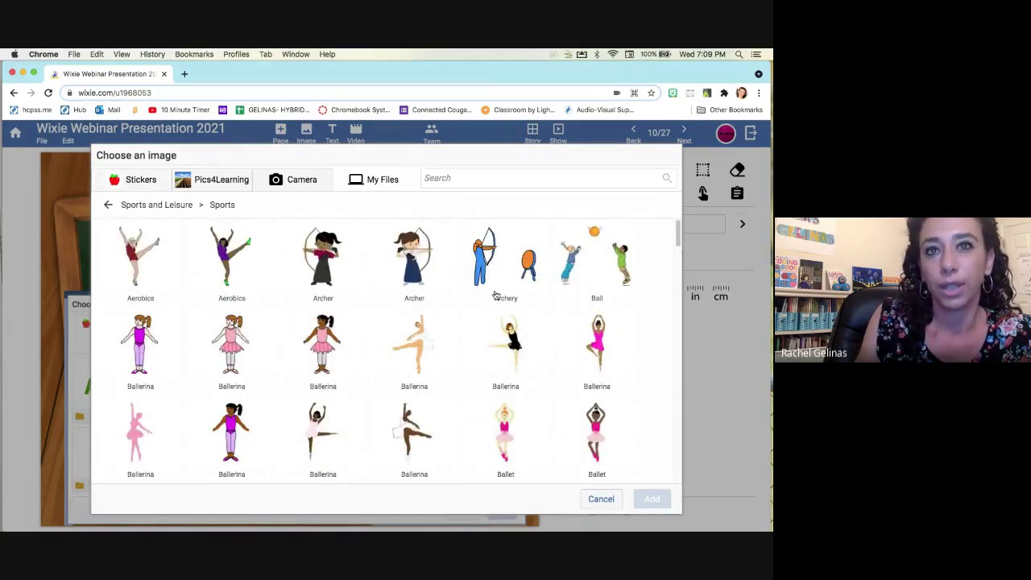
{"action": "type", "text": "basket"}
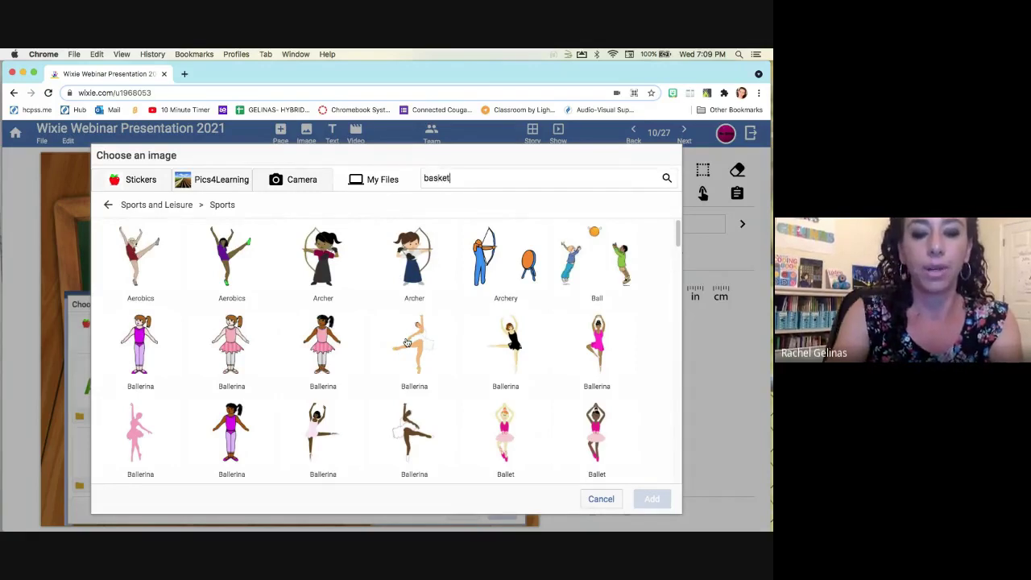
{"action": "type", "text": "ball"}
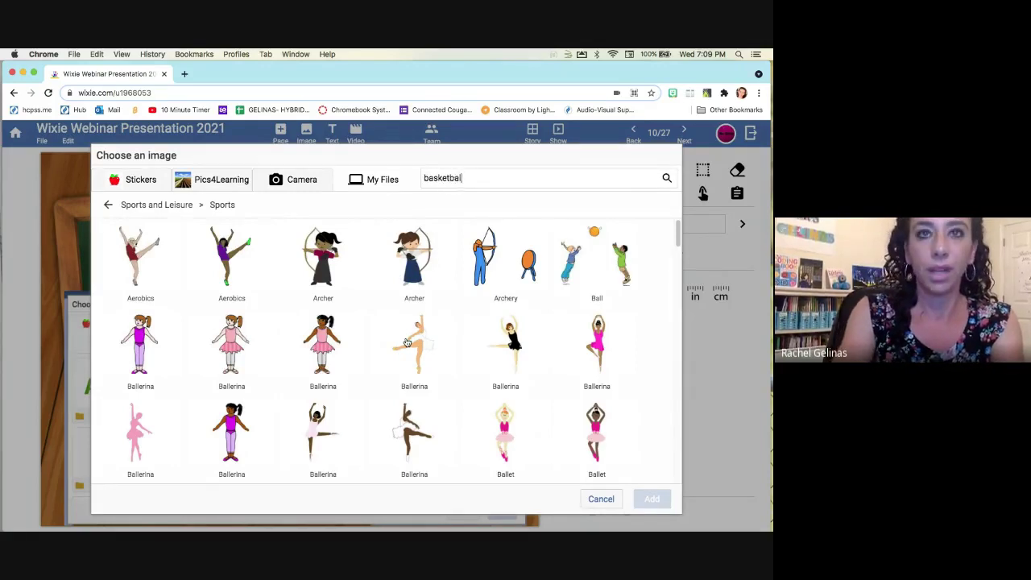
{"action": "key", "text": "Return"}
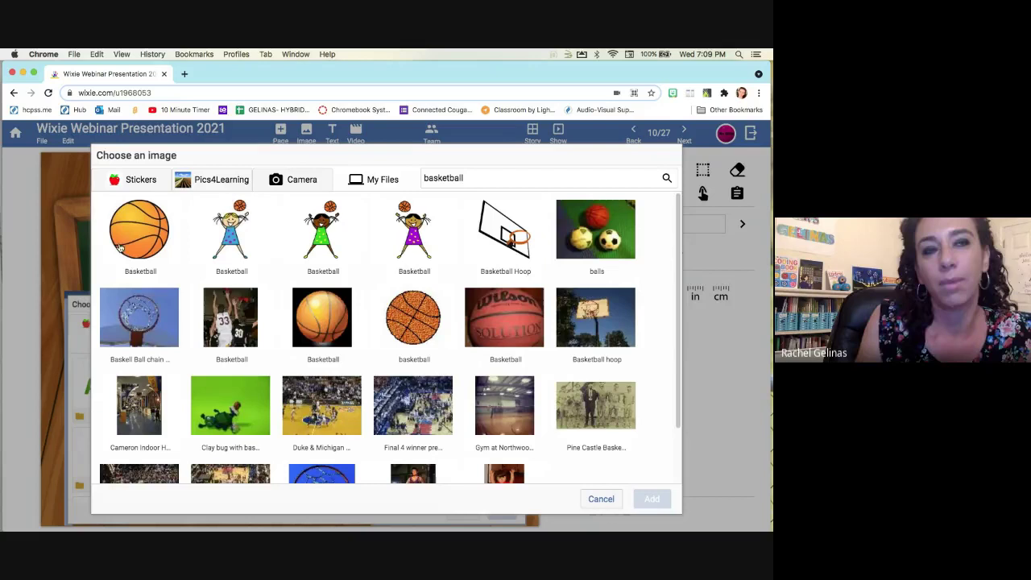
{"action": "scroll", "coordinate": [472, 409], "scroll_direction": "down", "scroll_amount": 3}
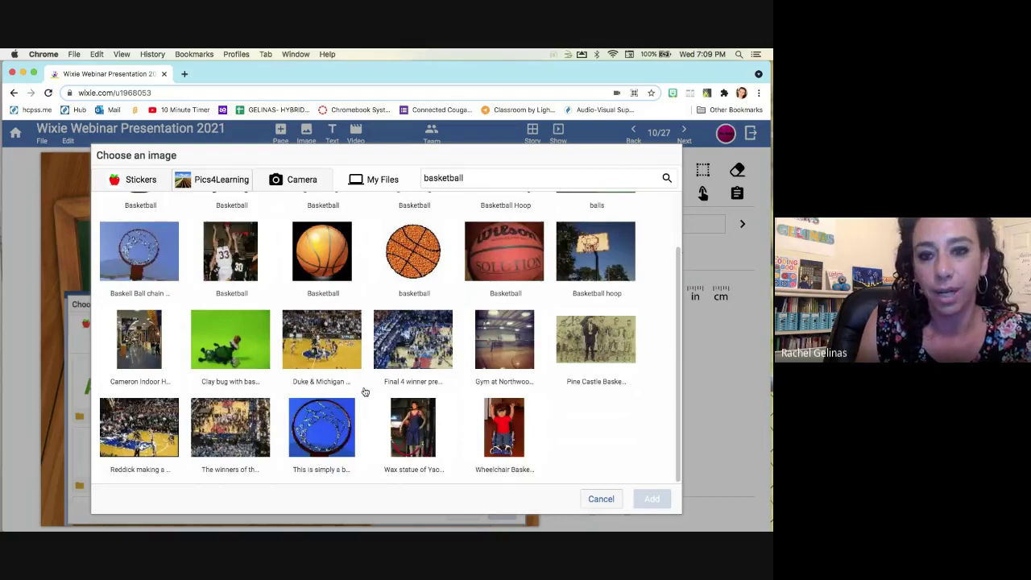
{"action": "scroll", "coordinate": [364, 391], "scroll_direction": "up", "scroll_amount": 3}
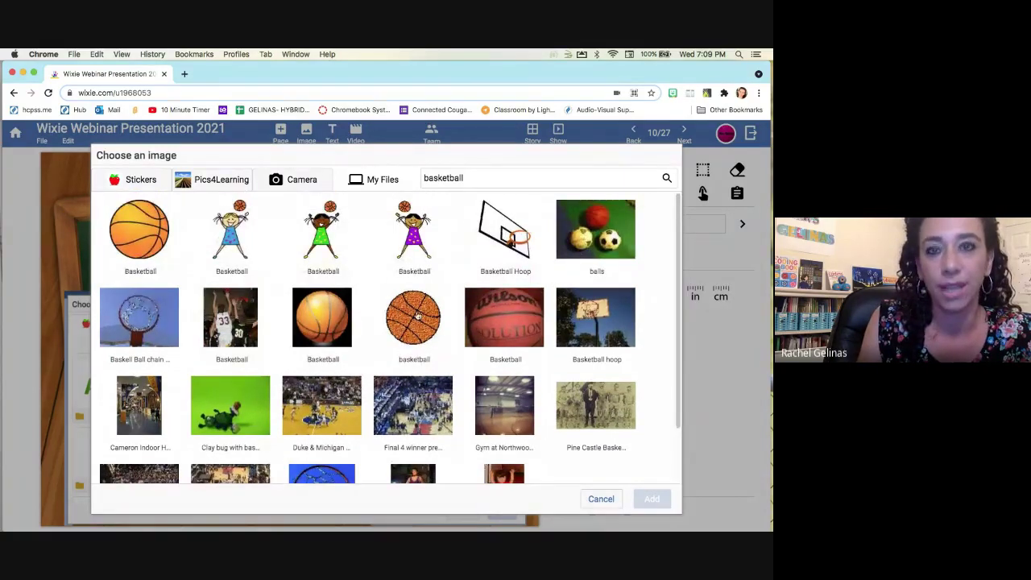
Switch to the Pics4Learning library and scroll its categories down to United States and Weather.
{"action": "left_click", "coordinate": [208, 180]}
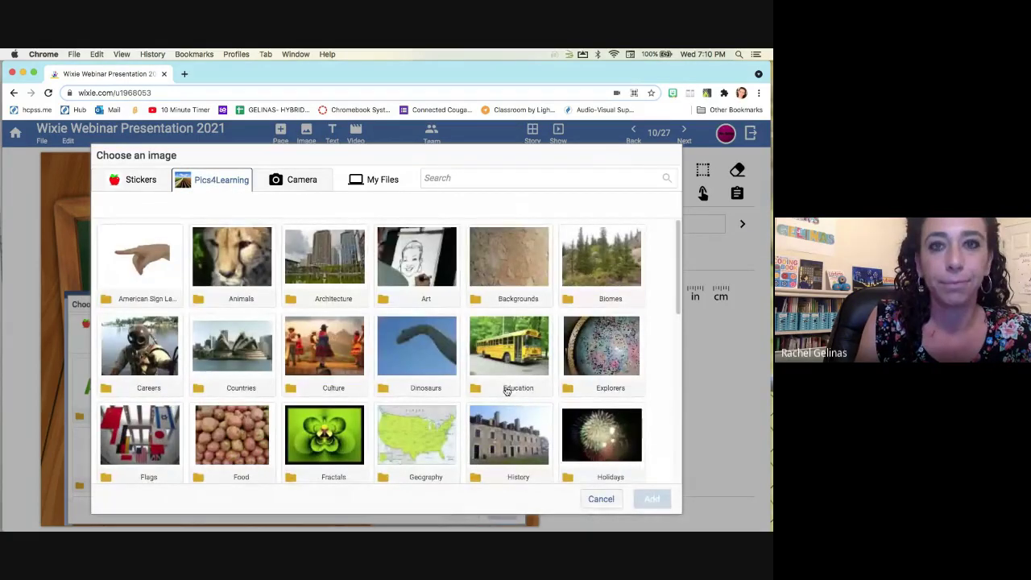
{"action": "scroll", "coordinate": [507, 390], "scroll_direction": "down", "scroll_amount": 5}
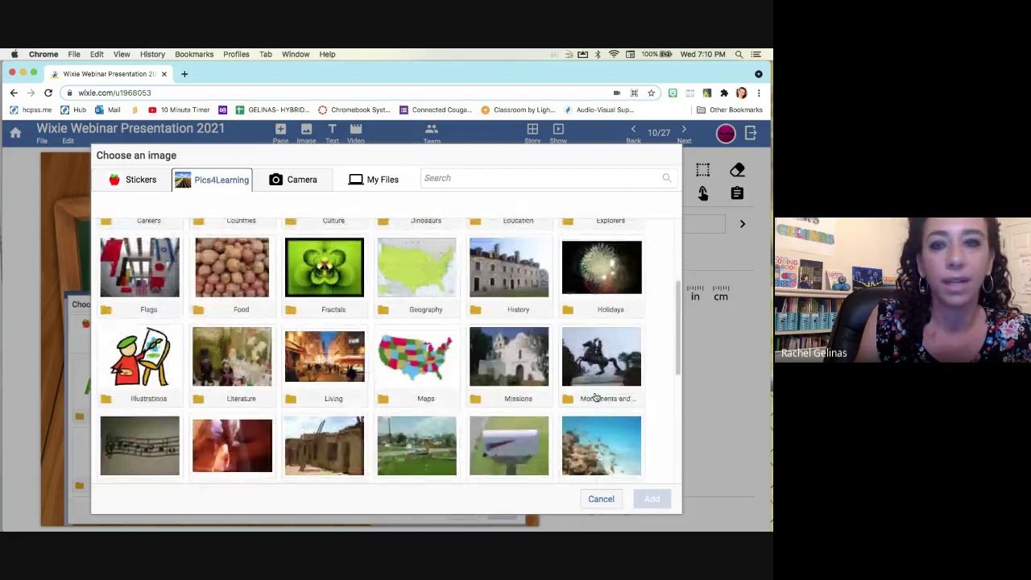
{"action": "scroll", "coordinate": [653, 397], "scroll_direction": "down", "scroll_amount": 2}
{"action": "scroll", "coordinate": [652, 396], "scroll_direction": "down", "scroll_amount": 4}
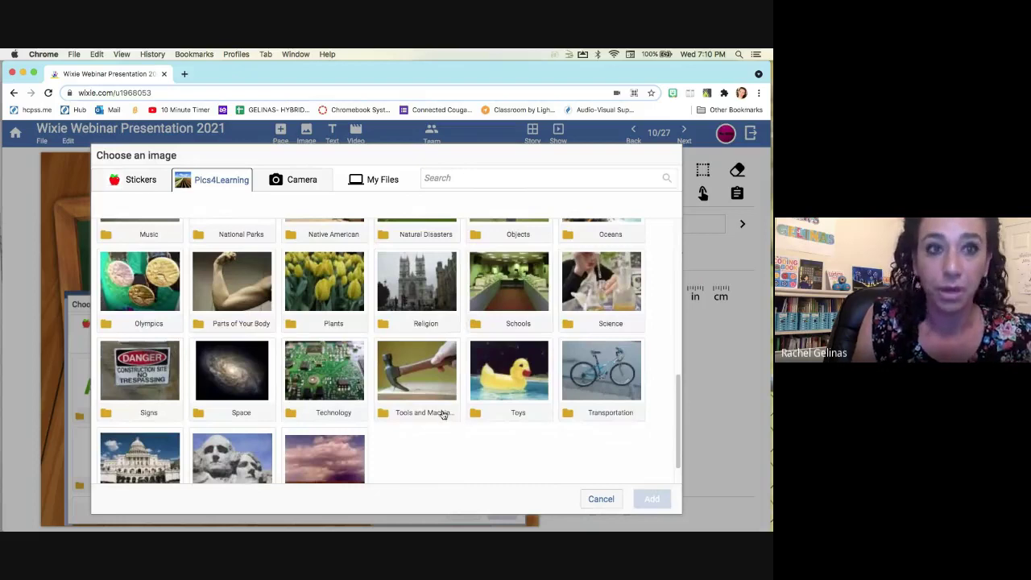
{"action": "scroll", "coordinate": [547, 427], "scroll_direction": "down", "scroll_amount": 1}
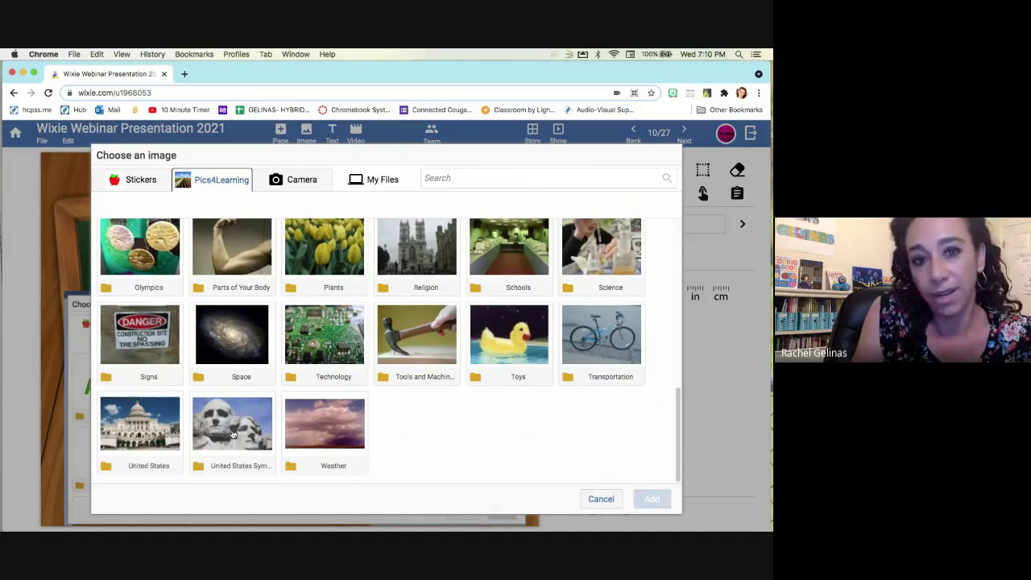
Cancel the Choose an image dialog without inserting any image.
{"action": "left_click", "coordinate": [600, 499]}
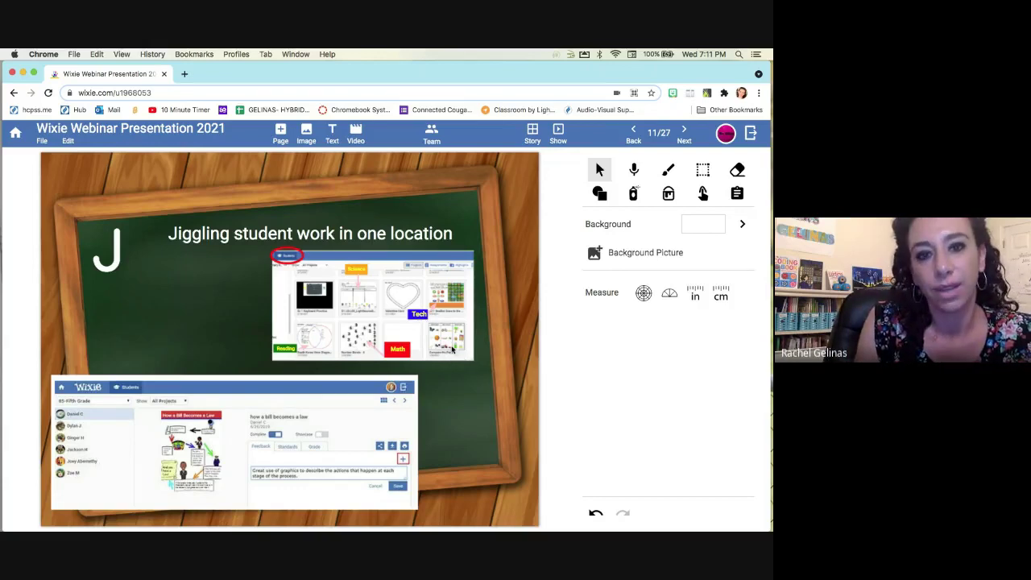
Advance to slide 12, 'Keep track of student work and mark as complete'.
{"action": "left_click", "coordinate": [689, 137]}
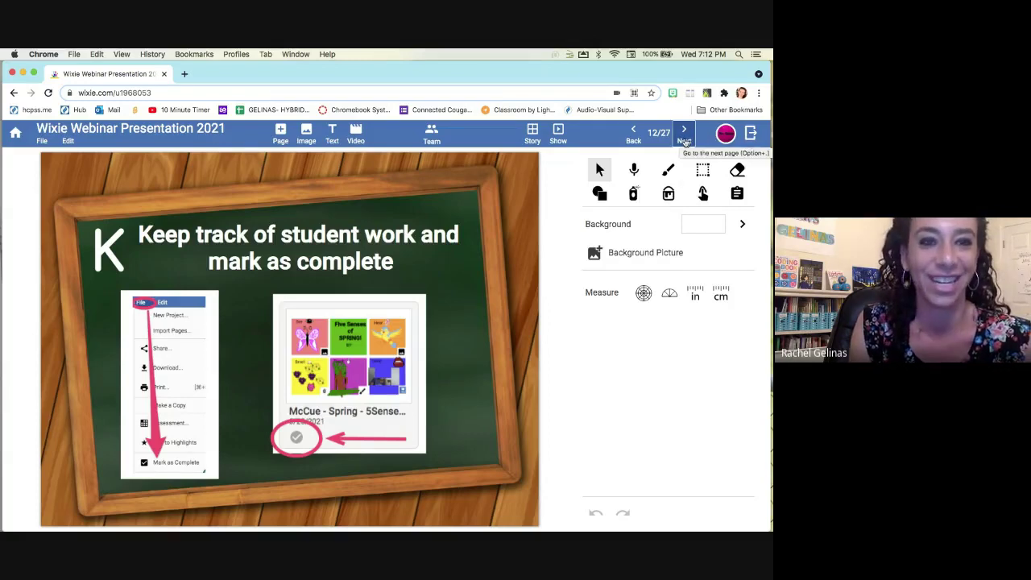
Go to slide 13 'Lock Stickers', select the superhero sticker and nudge the title.
{"action": "left_click", "coordinate": [684, 138]}
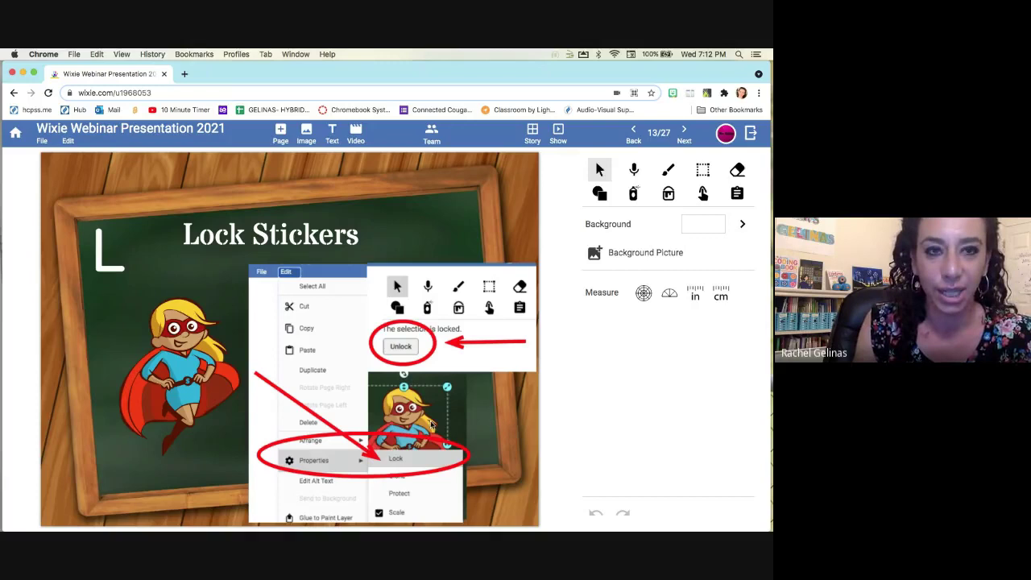
{"action": "left_click", "coordinate": [188, 348]}
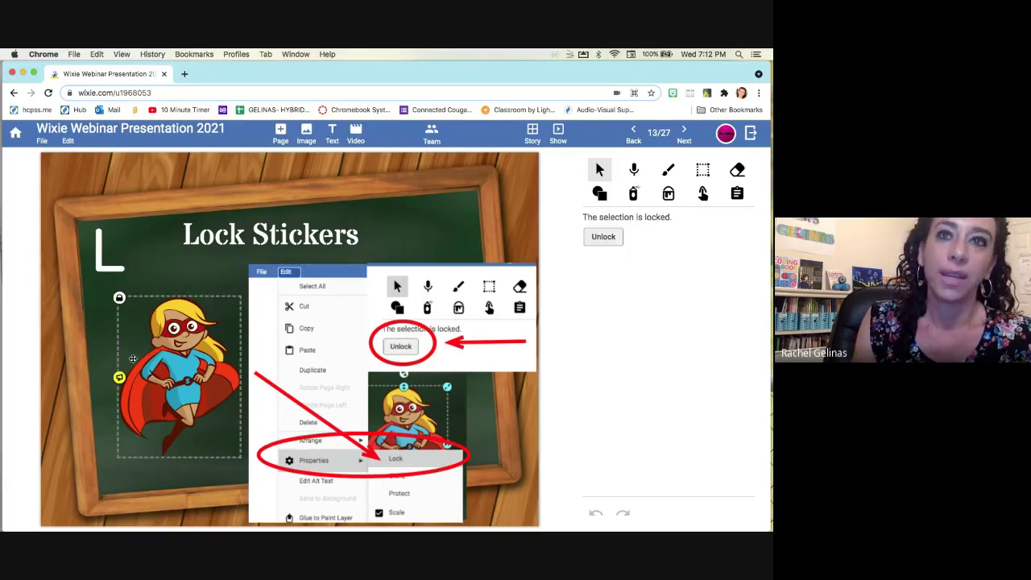
{"action": "left_click_drag", "start_coordinate": [242, 235], "coordinate": [311, 253]}
{"action": "left_click", "coordinate": [164, 266]}
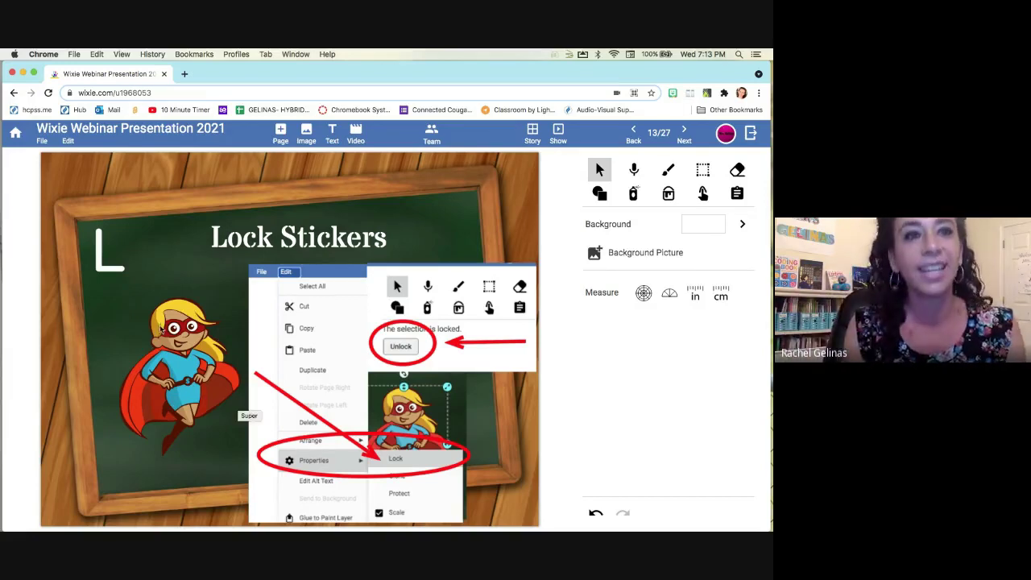
Try selecting the superhero sticker several times to show it stays locked, then deselect it.
{"action": "left_click", "coordinate": [218, 377]}
{"action": "left_click", "coordinate": [225, 408]}
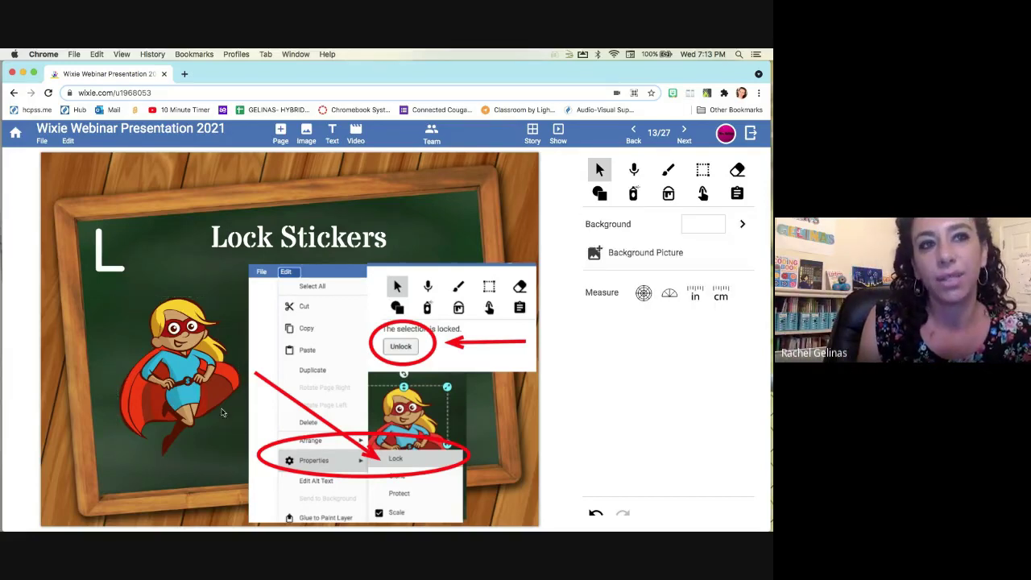
{"action": "left_click", "coordinate": [158, 318]}
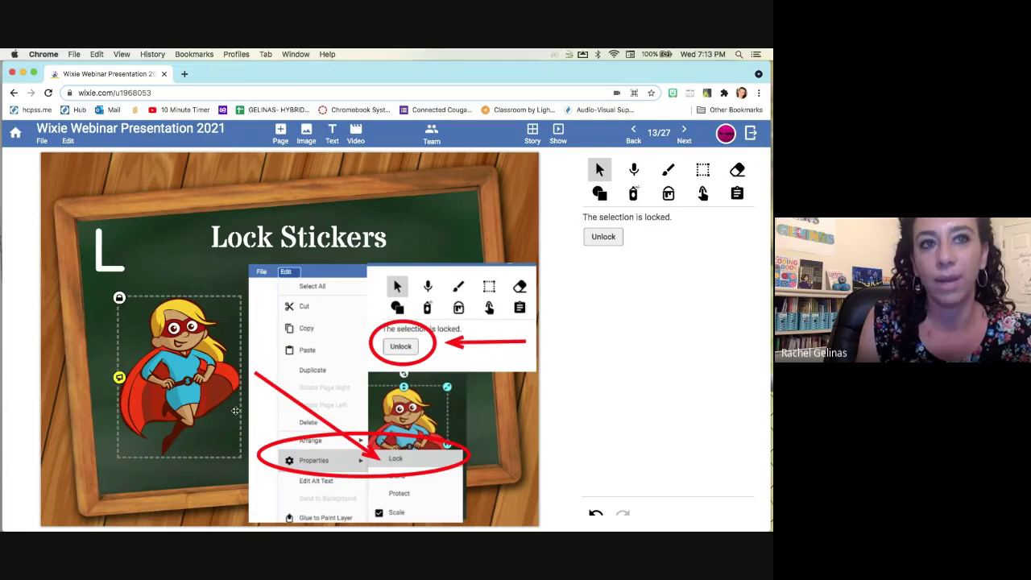
{"action": "left_click", "coordinate": [134, 331]}
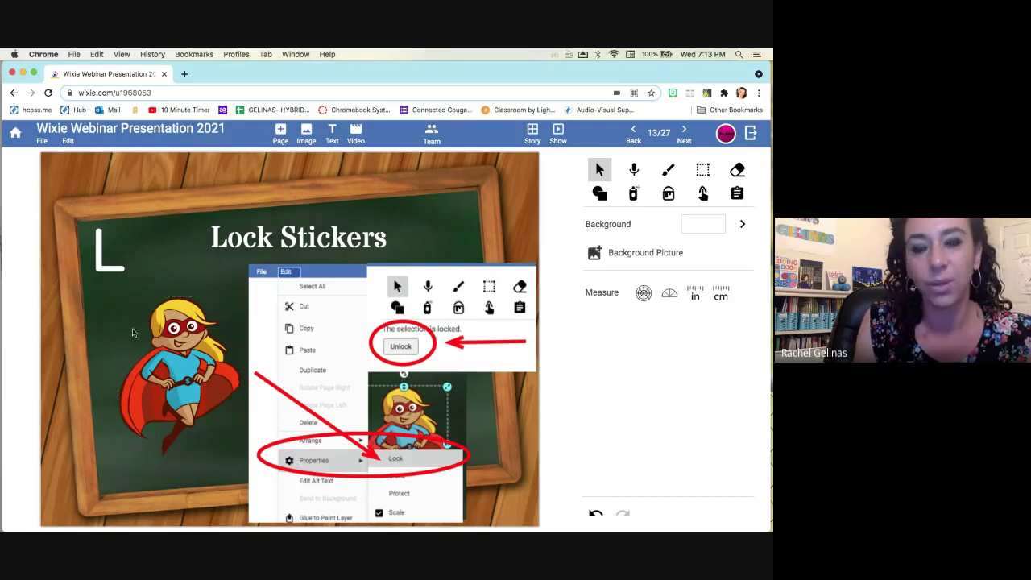
{"action": "left_click", "coordinate": [150, 377]}
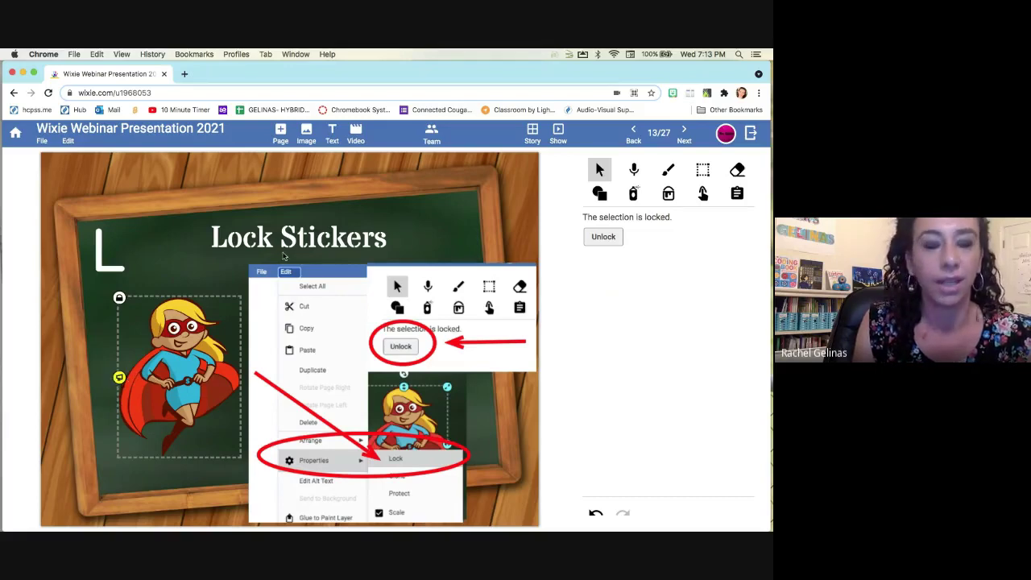
{"action": "left_click", "coordinate": [256, 307]}
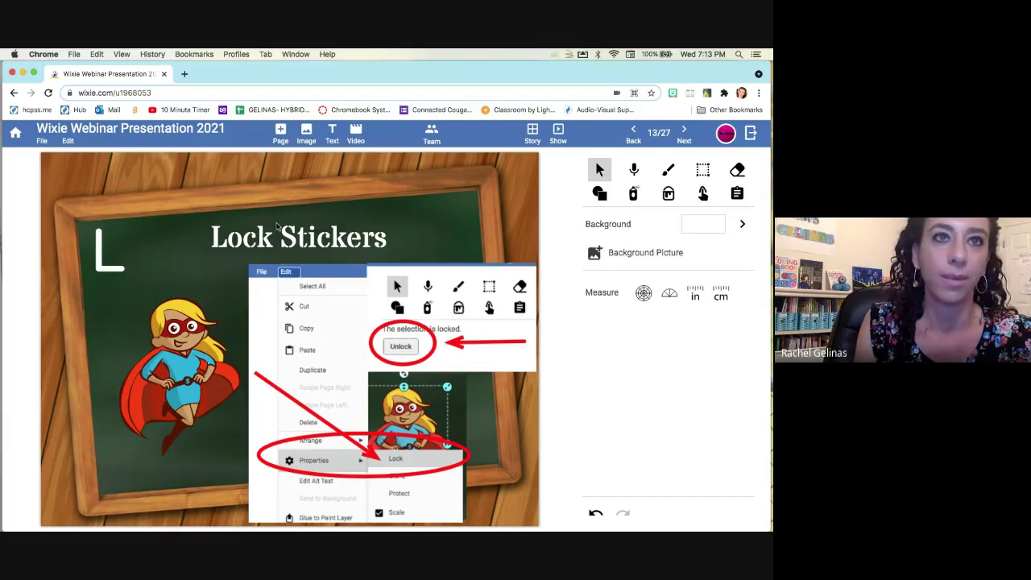
Advance to slide 14, 'Month by Month Templates'.
{"action": "left_click", "coordinate": [685, 141]}
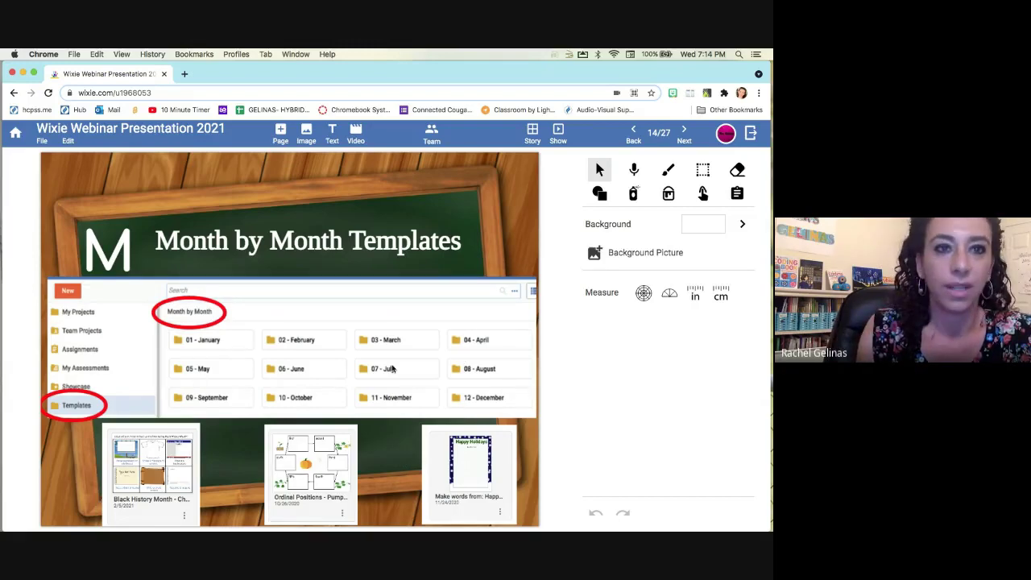
Advance to slide 15, 'New templates/tools added ALL the time'.
{"action": "left_click", "coordinate": [683, 137]}
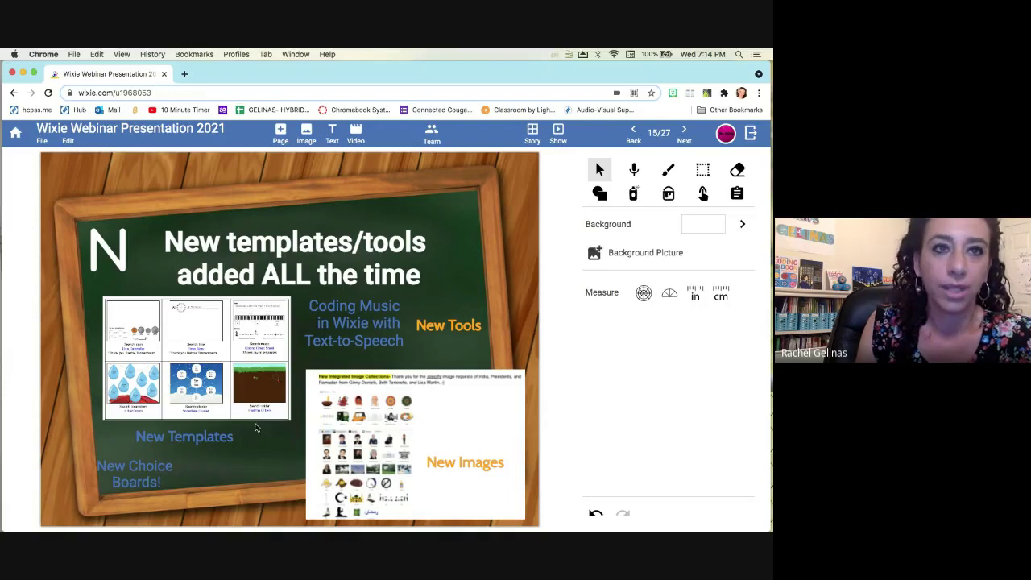
Open the Row, Row, Row Your Boat Play a Song template, play it, and return to slide 15.
{"action": "left_click", "coordinate": [192, 440]}
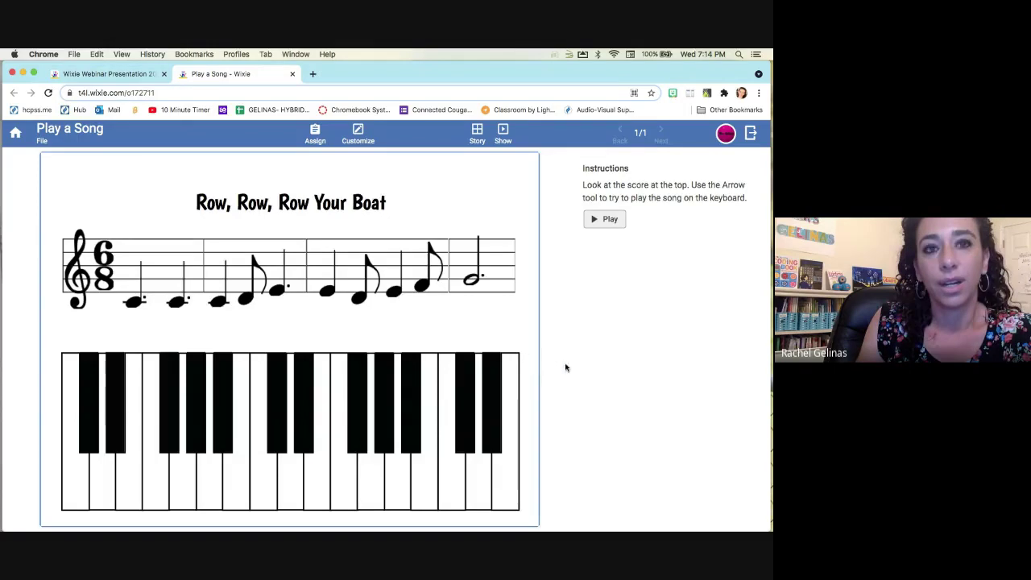
{"action": "left_click", "coordinate": [602, 223]}
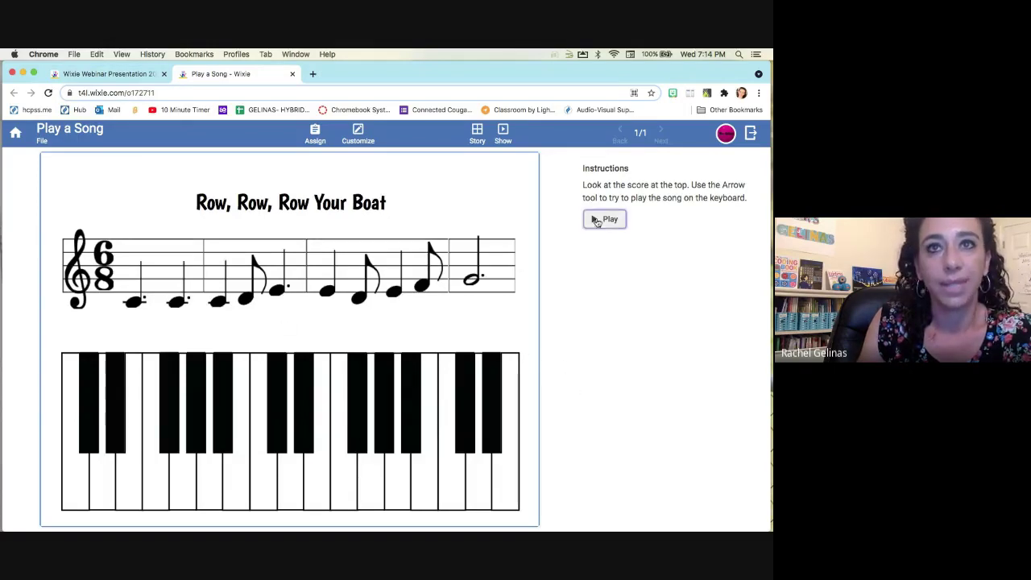
{"action": "left_click", "coordinate": [113, 73]}
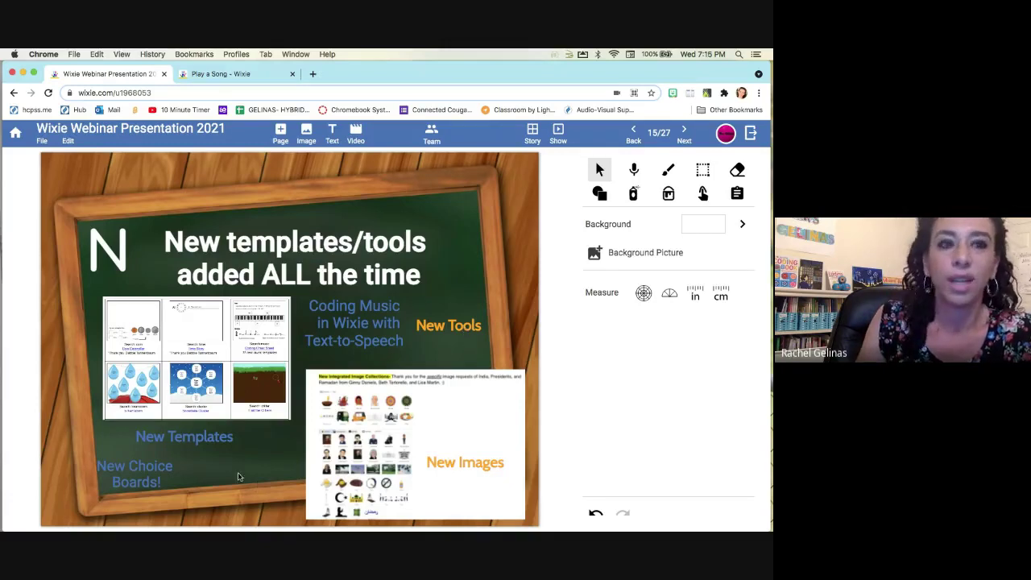
Open the New Choice Boards link and scroll the Ideas Boards page past Summer Fun and Valentine's Day.
{"action": "left_click", "coordinate": [135, 482]}
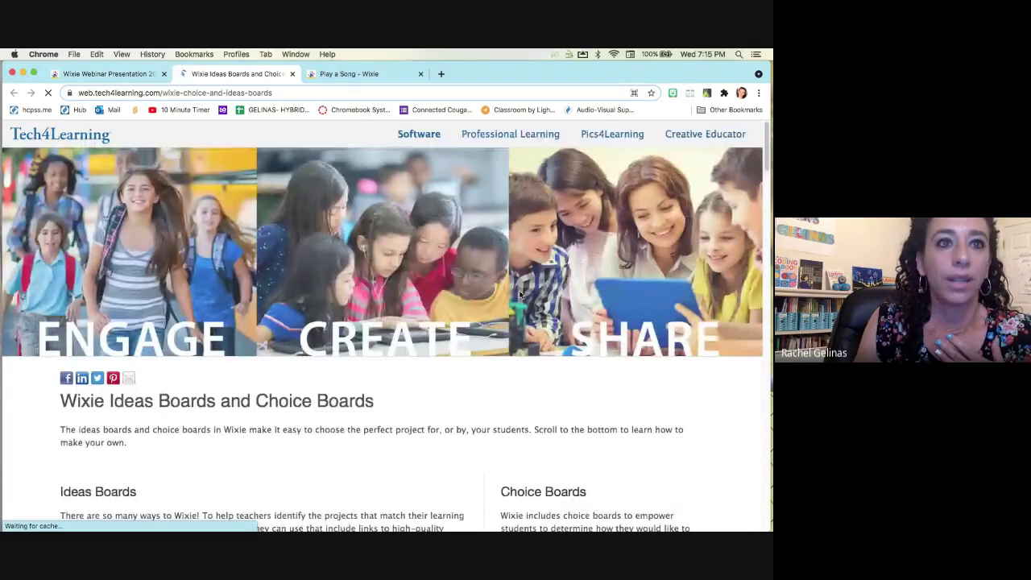
{"action": "scroll", "coordinate": [519, 296], "scroll_direction": "down", "scroll_amount": 1}
{"action": "scroll", "coordinate": [519, 298], "scroll_direction": "down", "scroll_amount": 5}
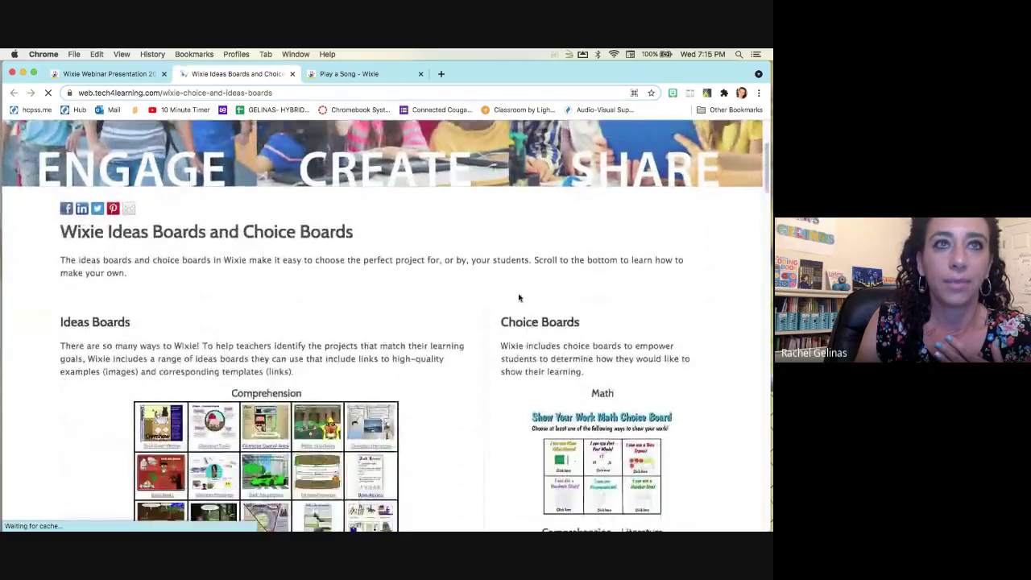
{"action": "scroll", "coordinate": [497, 296], "scroll_direction": "down", "scroll_amount": 2}
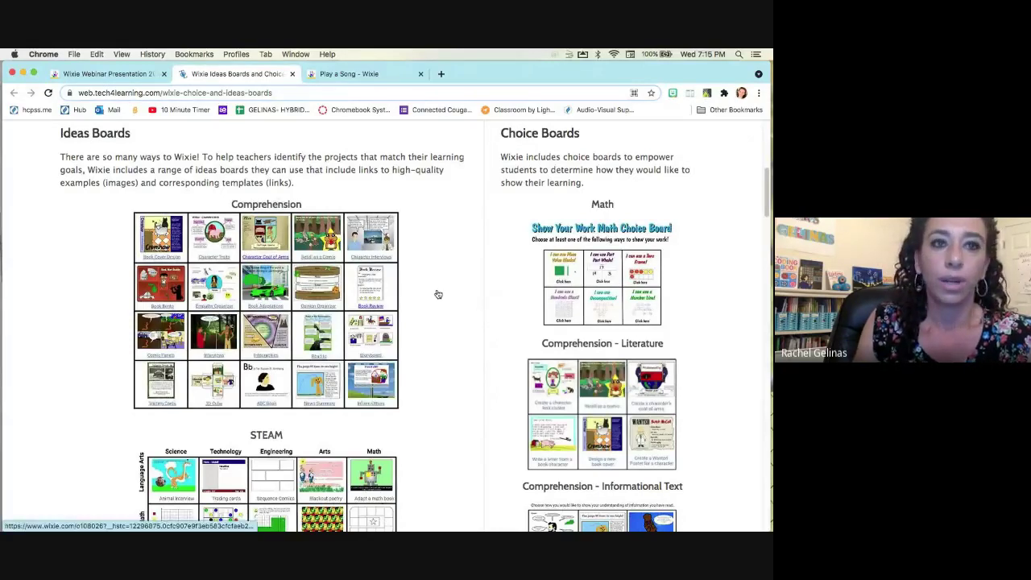
{"action": "scroll", "coordinate": [438, 294], "scroll_direction": "down", "scroll_amount": 4}
{"action": "scroll", "coordinate": [438, 294], "scroll_direction": "down", "scroll_amount": 9}
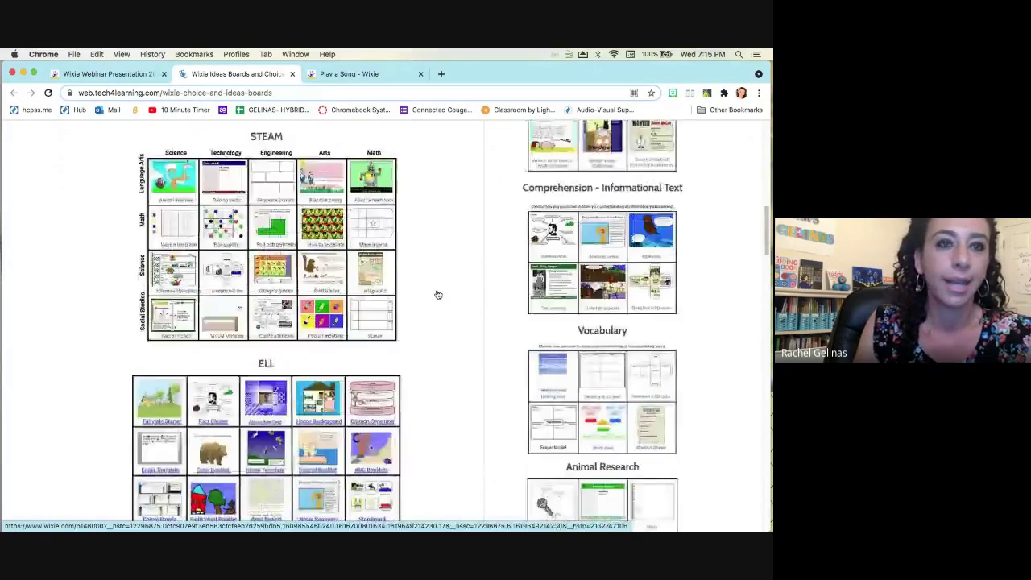
{"action": "scroll", "coordinate": [438, 294], "scroll_direction": "down", "scroll_amount": 3}
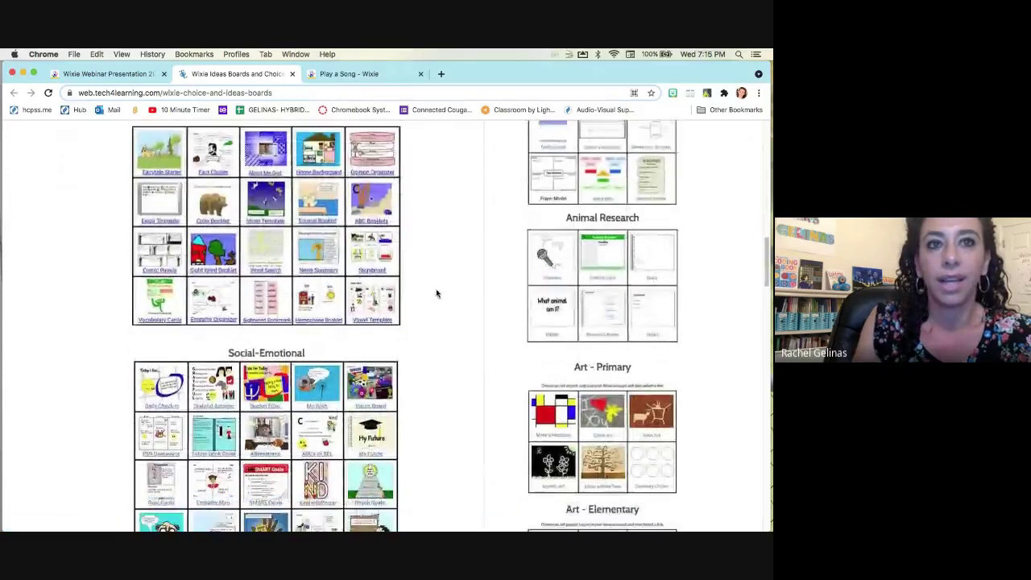
{"action": "scroll", "coordinate": [437, 293], "scroll_direction": "down", "scroll_amount": 1}
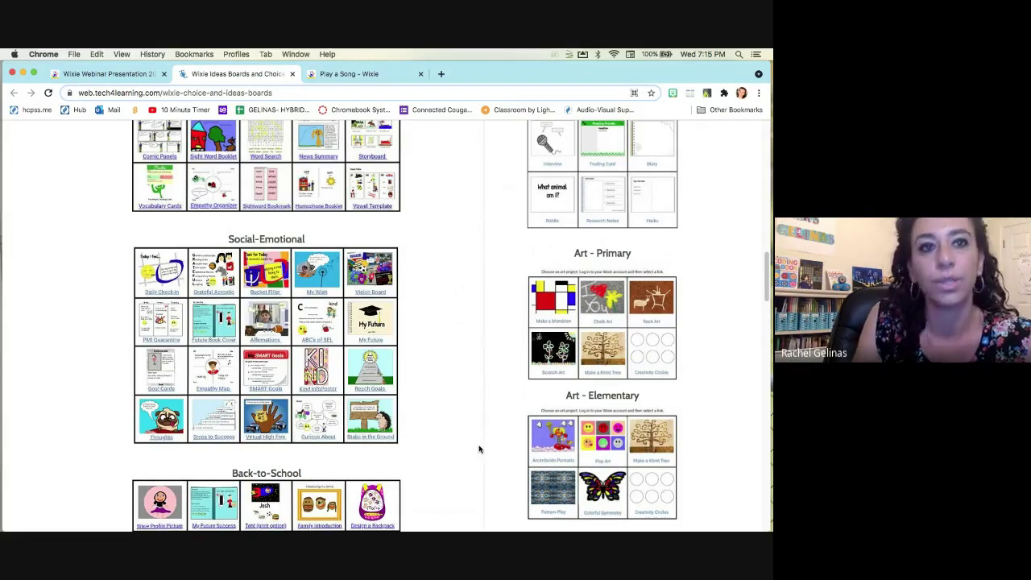
{"action": "scroll", "coordinate": [479, 450], "scroll_direction": "down", "scroll_amount": 1}
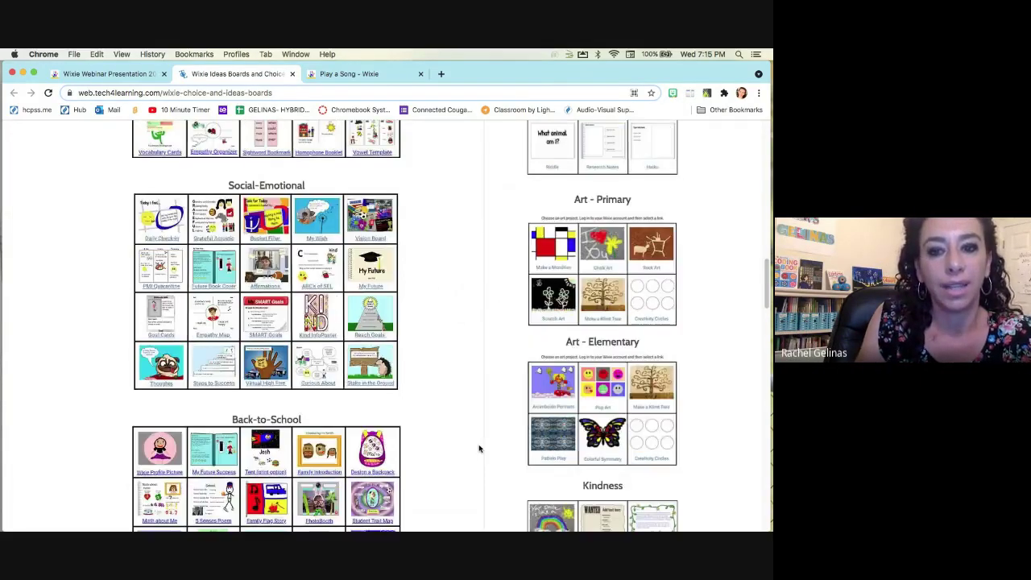
{"action": "scroll", "coordinate": [479, 450], "scroll_direction": "down", "scroll_amount": 15}
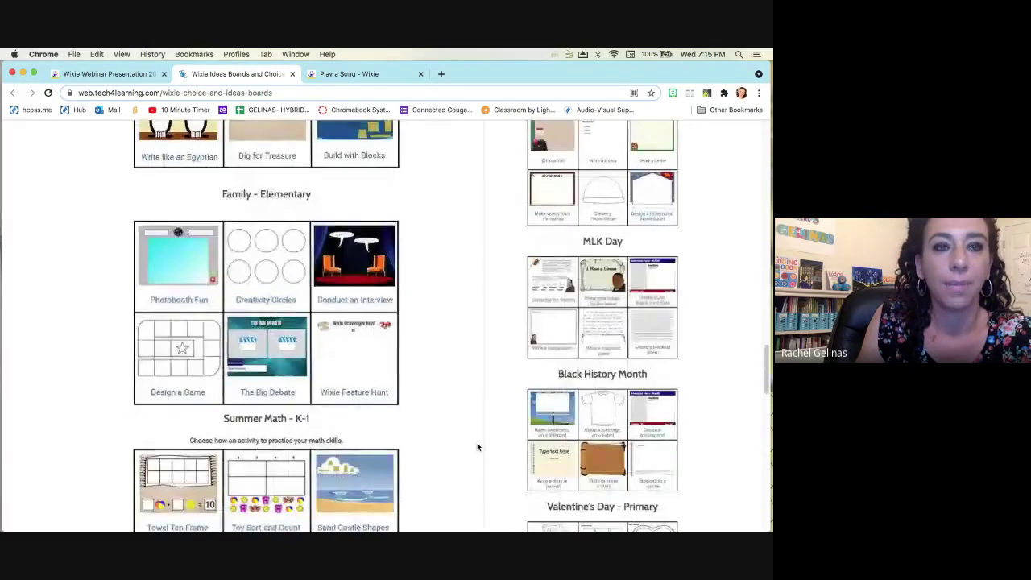
{"action": "scroll", "coordinate": [478, 447], "scroll_direction": "down", "scroll_amount": 7}
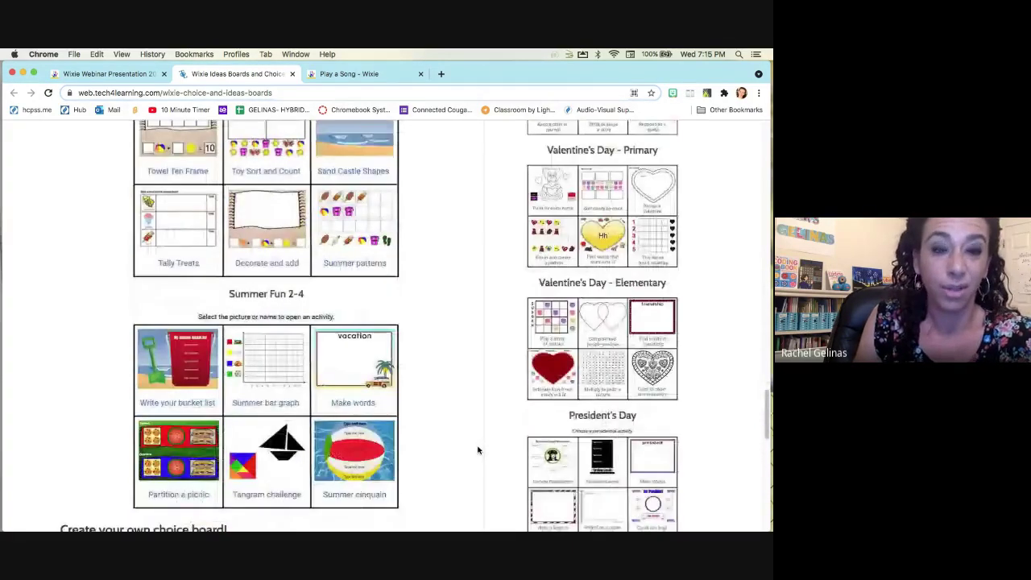
{"action": "scroll", "coordinate": [478, 447], "scroll_direction": "down", "scroll_amount": 1}
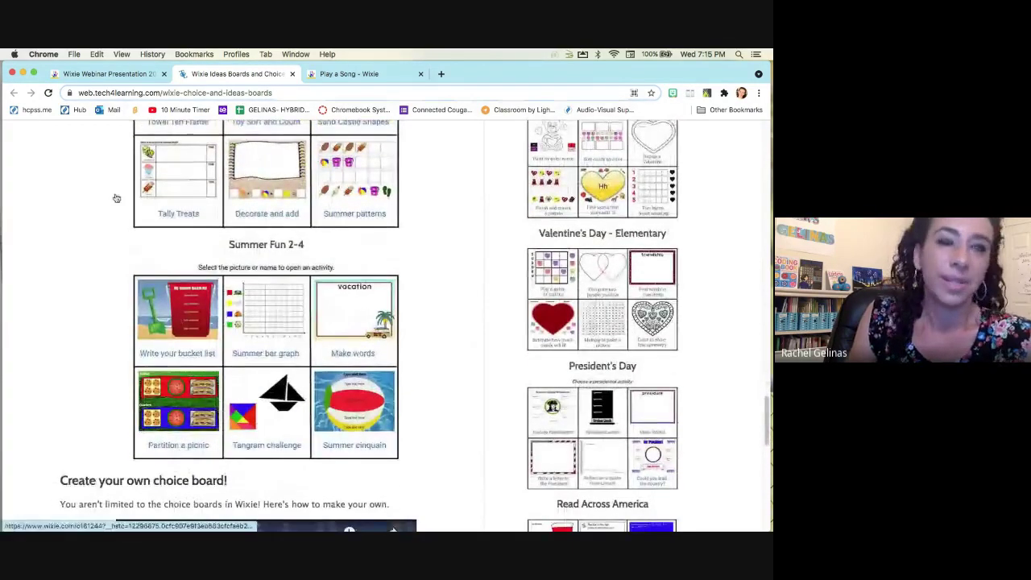
Return to the presentation and advance to slide 16 on giving students choice.
{"action": "left_click", "coordinate": [109, 74]}
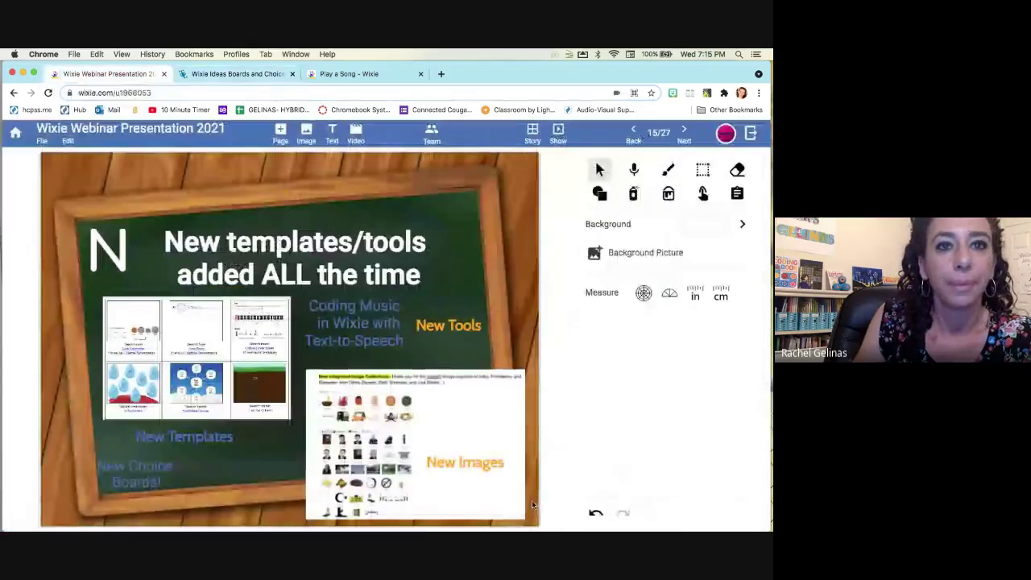
{"action": "left_click", "coordinate": [684, 131]}
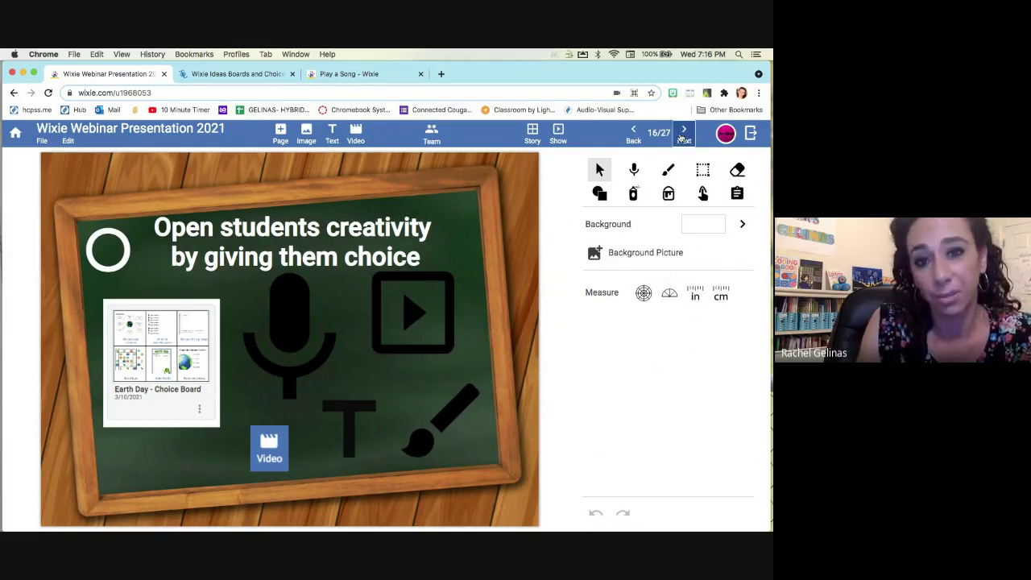
Go to slide 17 'Paint Tools' and set the paint brush to the fourth, rough textured style.
{"action": "left_click", "coordinate": [683, 133]}
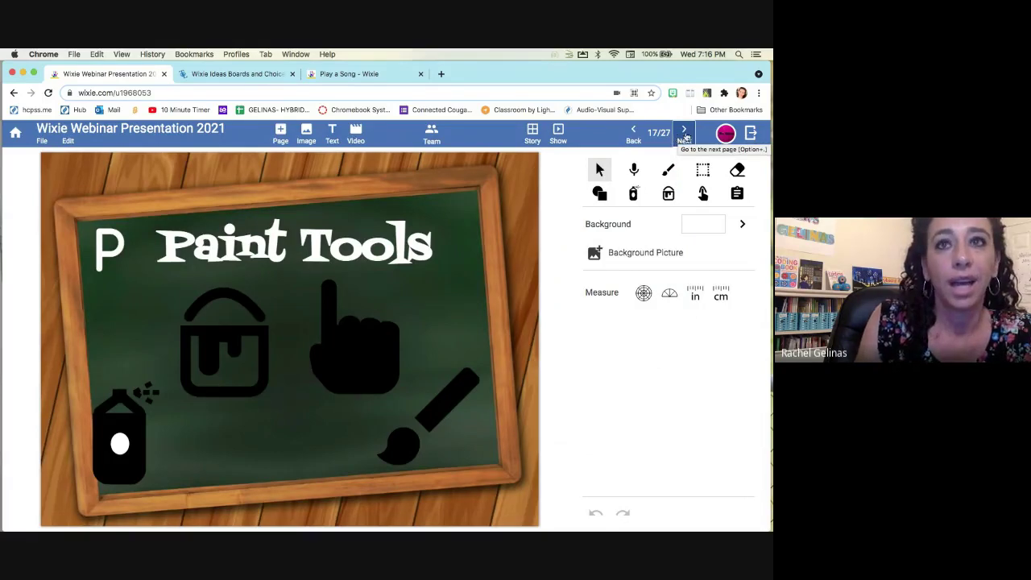
{"action": "left_click", "coordinate": [669, 173]}
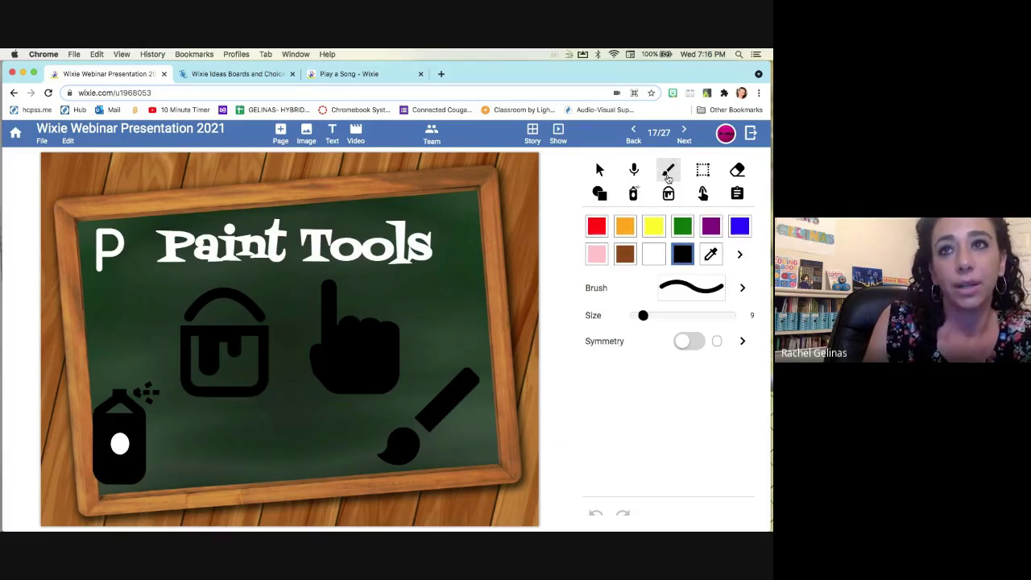
{"action": "left_click", "coordinate": [742, 288]}
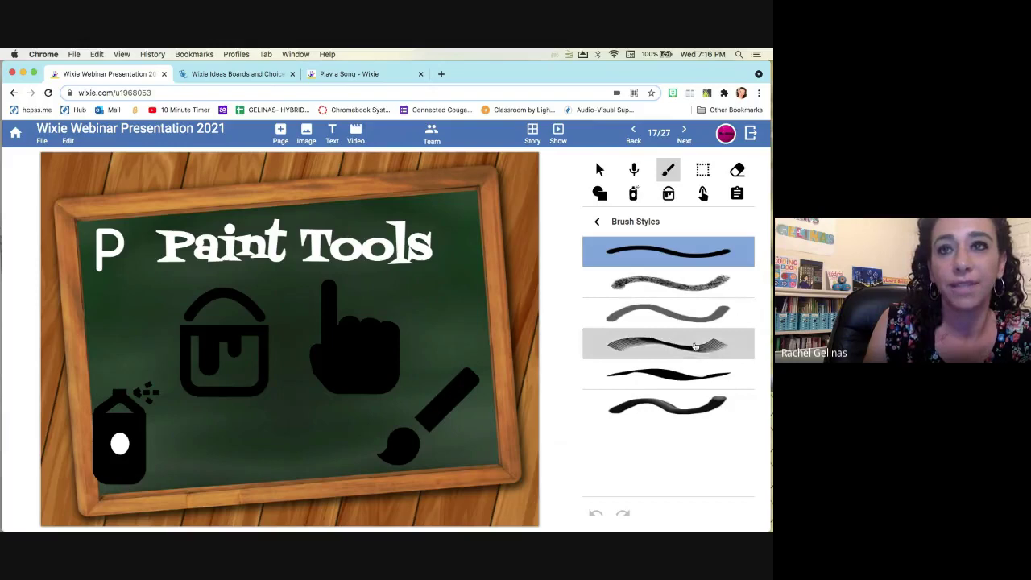
{"action": "left_click", "coordinate": [648, 348]}
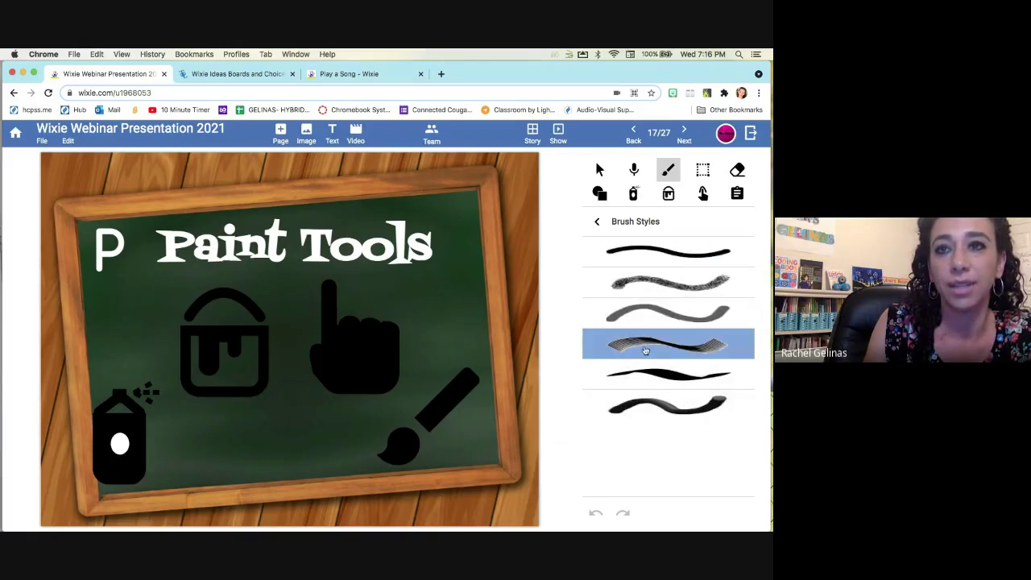
{"action": "left_click", "coordinate": [596, 221]}
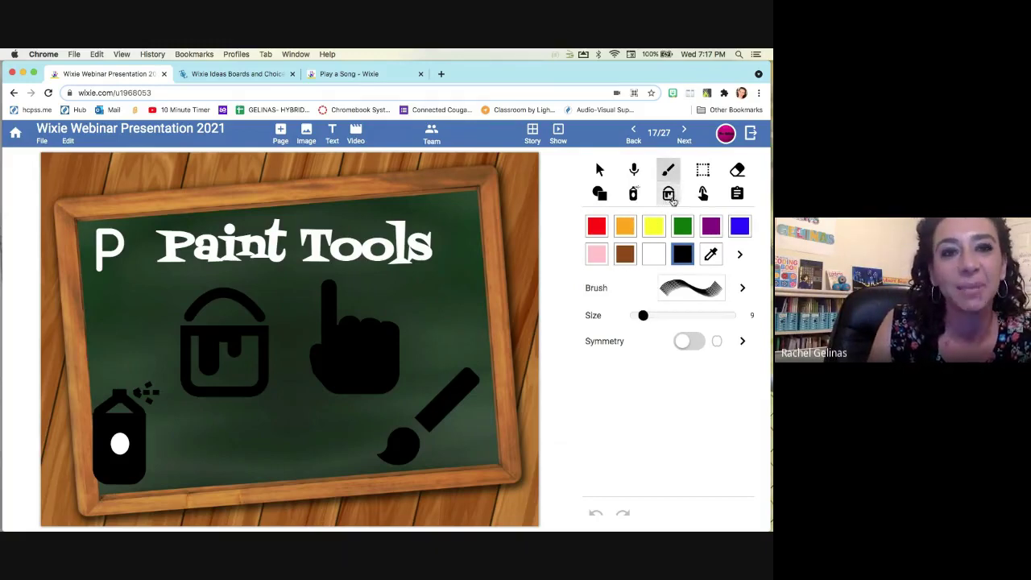
Spray a light-blue bubbles stamp from the flower category onto the chalkboard beside Paint Tools.
{"action": "left_click", "coordinate": [642, 197]}
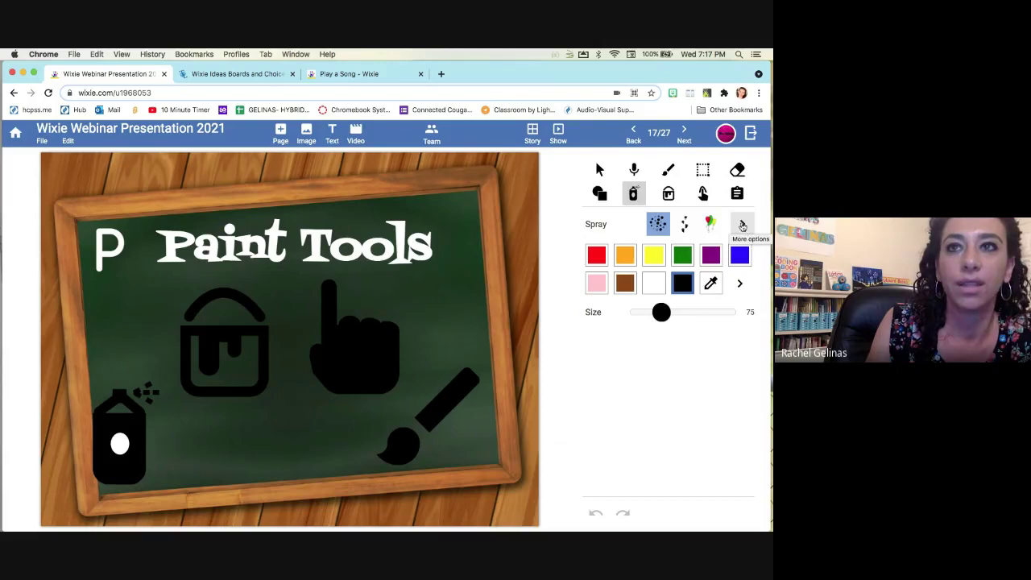
{"action": "left_click", "coordinate": [743, 227]}
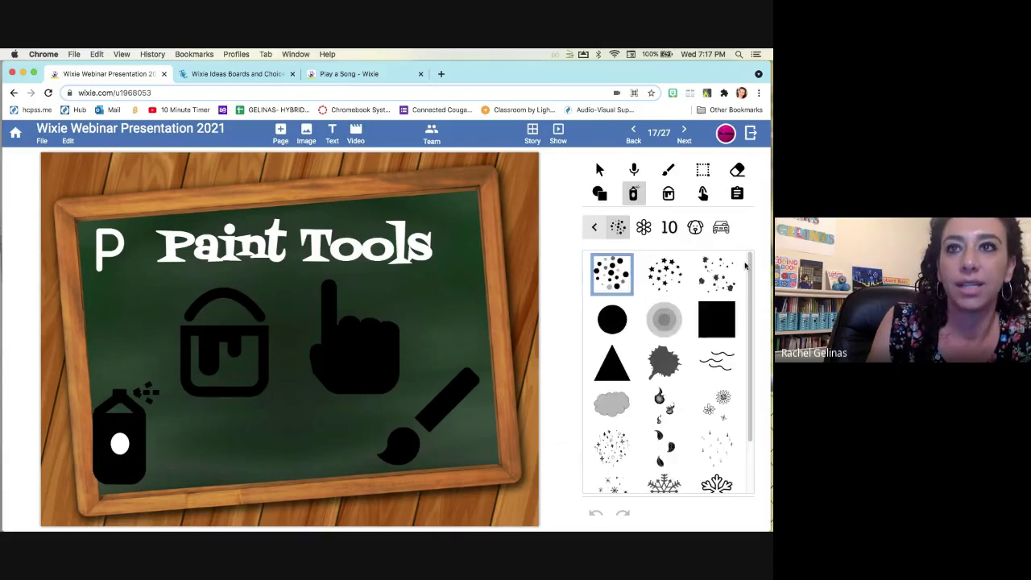
{"action": "scroll", "coordinate": [751, 266], "scroll_direction": "down", "scroll_amount": 3}
{"action": "scroll", "coordinate": [708, 322], "scroll_direction": "up", "scroll_amount": 3}
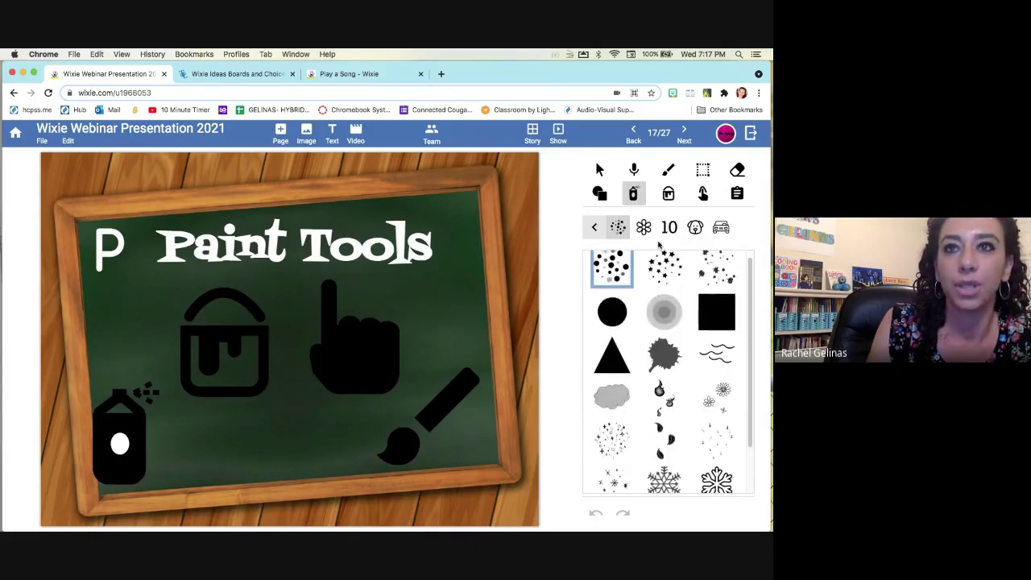
{"action": "left_click", "coordinate": [645, 231]}
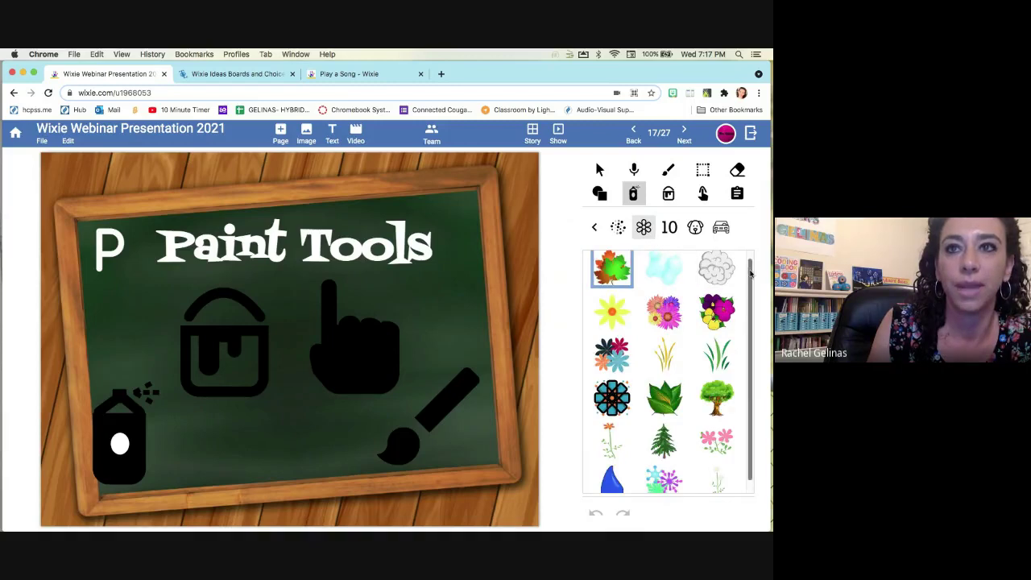
{"action": "scroll", "coordinate": [752, 290], "scroll_direction": "down", "scroll_amount": 1}
{"action": "scroll", "coordinate": [754, 314], "scroll_direction": "up", "scroll_amount": 1}
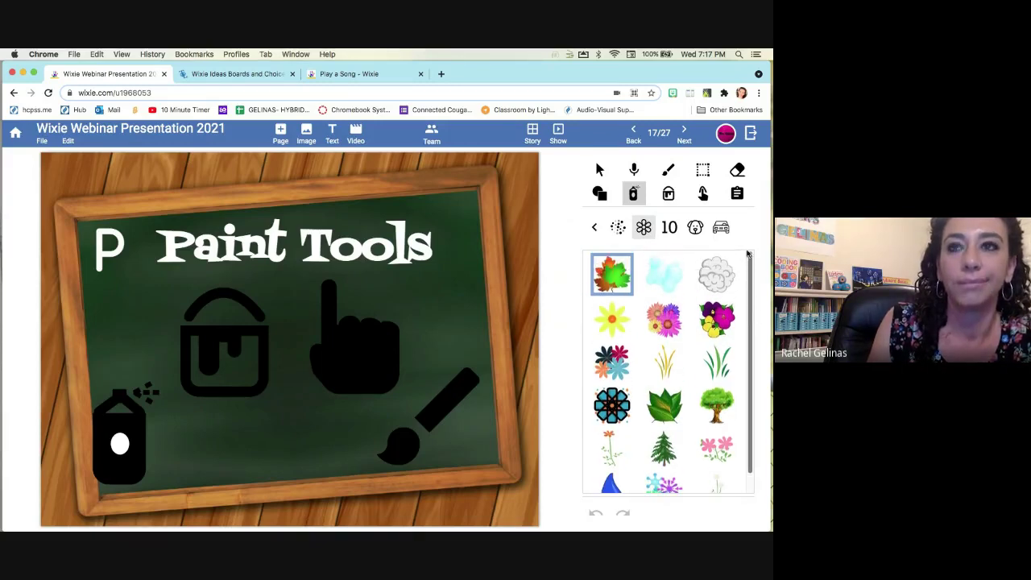
{"action": "left_click", "coordinate": [665, 277]}
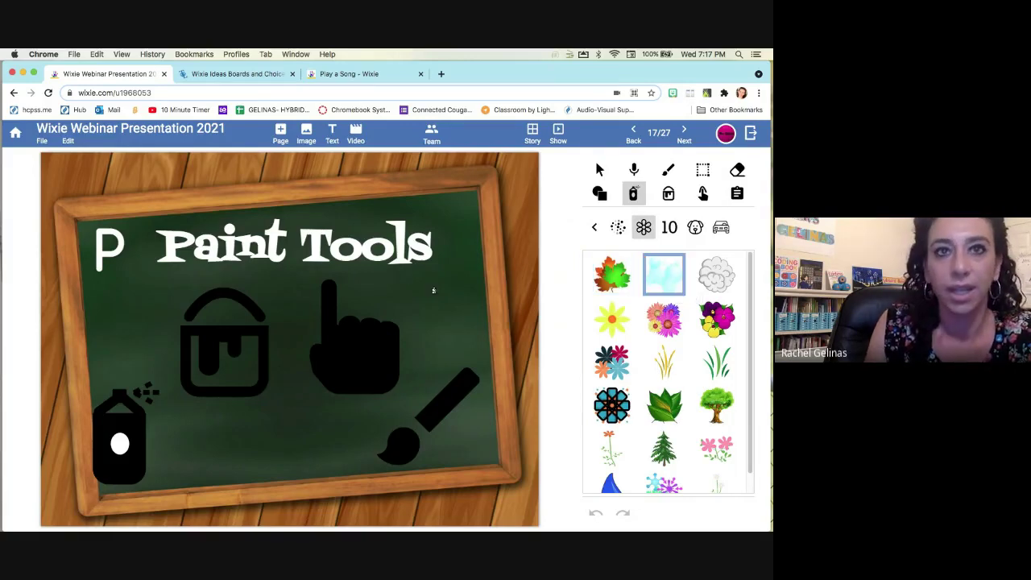
{"action": "mouse_move", "coordinate": [406, 279]}
{"action": "left_mouse_down"}
{"action": "mouse_move", "coordinate": [467, 314]}
{"action": "mouse_move", "coordinate": [472, 284]}
{"action": "mouse_move", "coordinate": [489, 296]}
{"action": "mouse_move", "coordinate": [419, 319]}
{"action": "mouse_move", "coordinate": [443, 322]}
{"action": "left_mouse_up"}
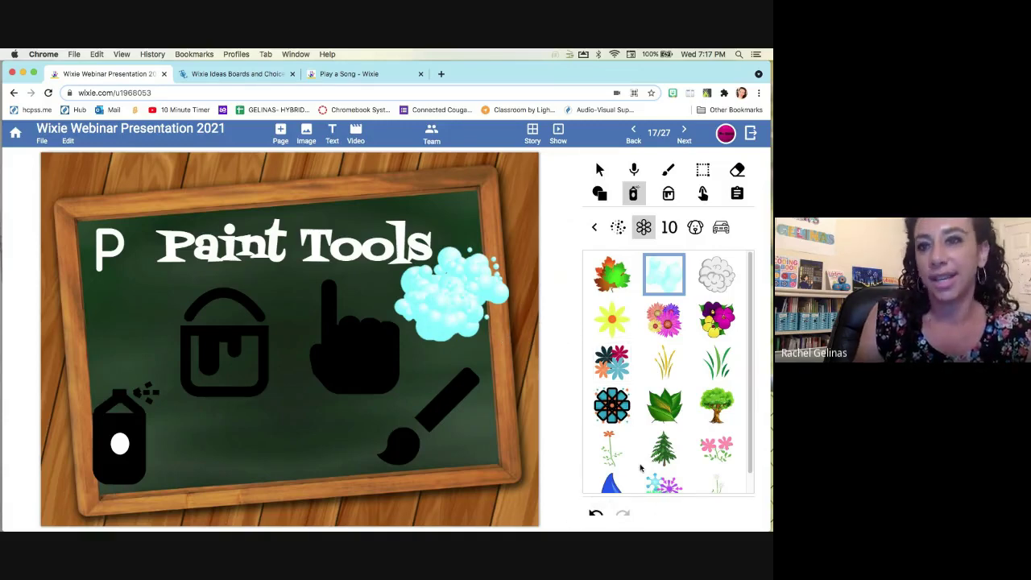
Switch the spray stamp collection to the animal stamps.
{"action": "scroll", "coordinate": [641, 469], "scroll_direction": "down", "scroll_amount": 1}
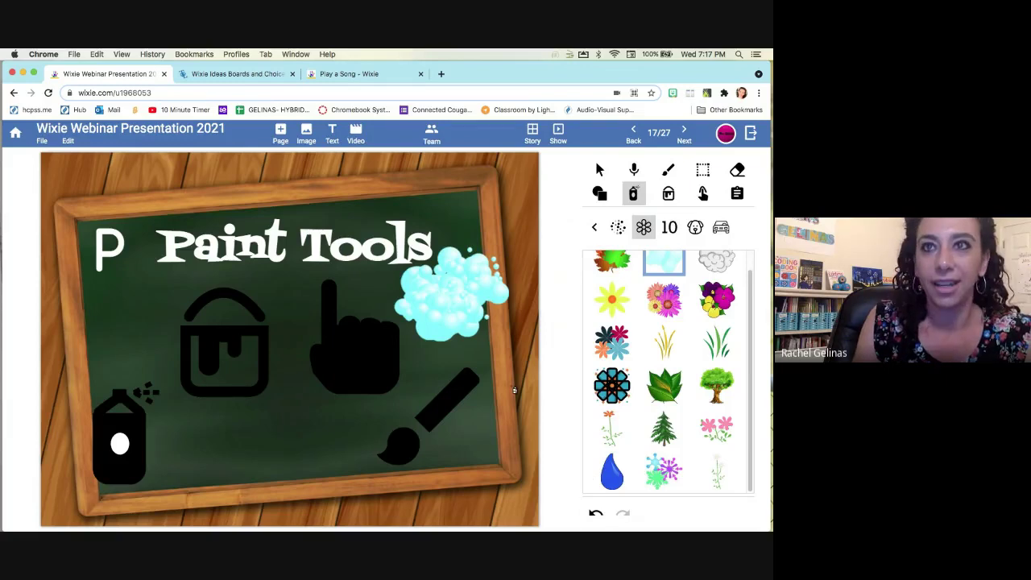
{"action": "left_click", "coordinate": [695, 229]}
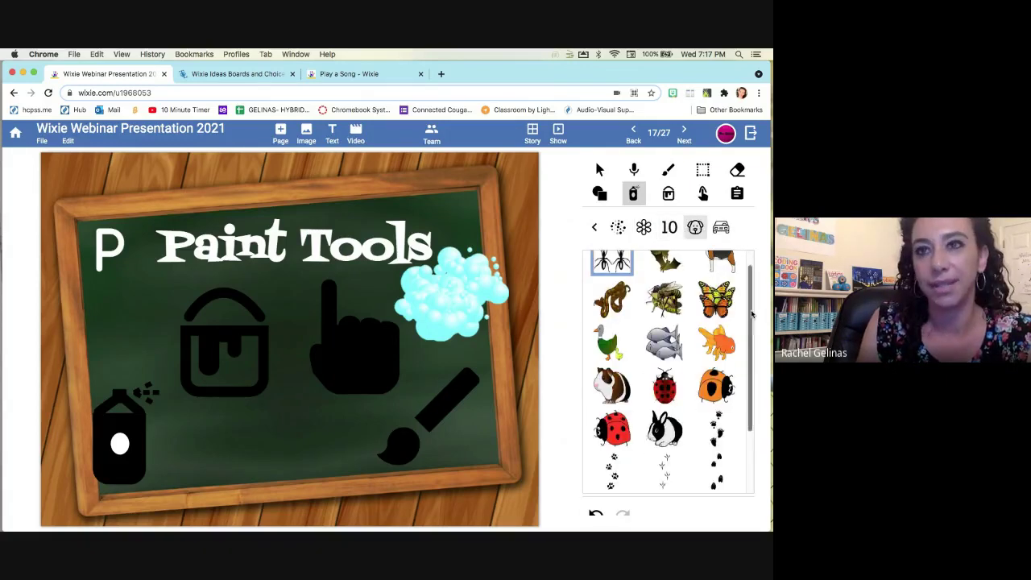
{"action": "scroll", "coordinate": [742, 290], "scroll_direction": "up", "scroll_amount": 1}
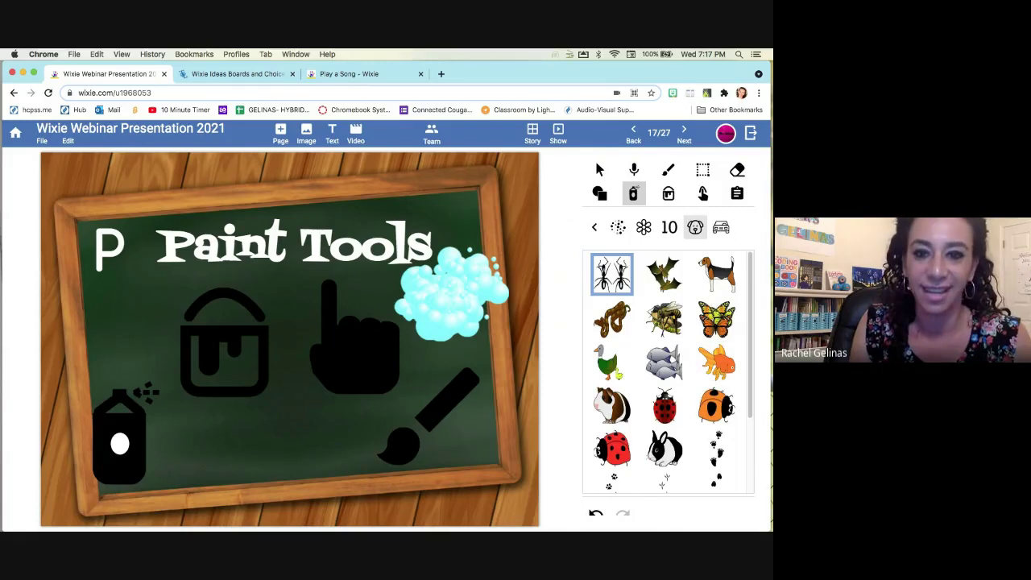
Go to slide 18/27, the Q slide 'Quick response from the Wixie Support team'.
{"action": "left_click", "coordinate": [595, 513]}
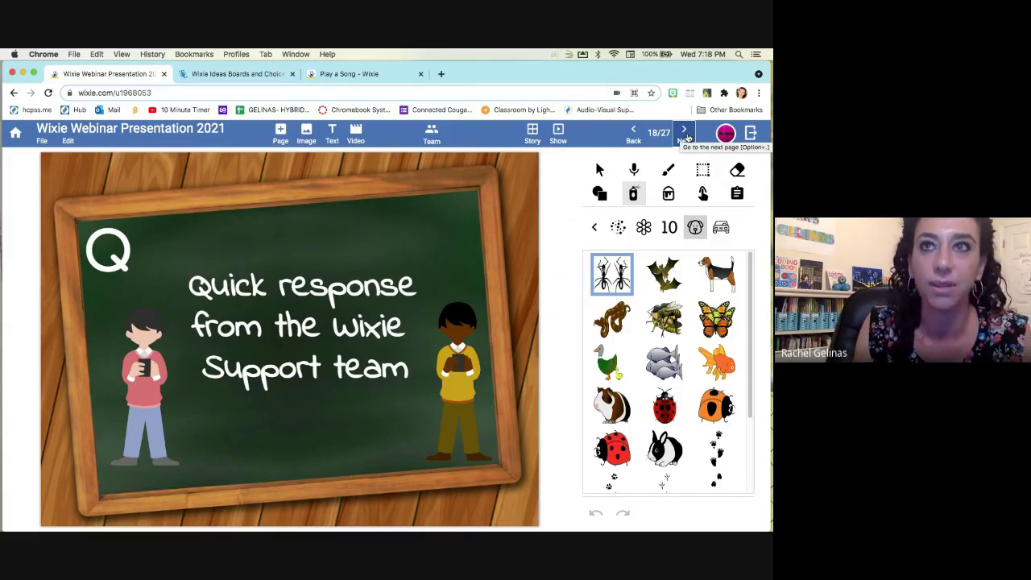
Advance to slide 19, the R Rubrics slide, and switch back to the Select tool.
{"action": "left_click", "coordinate": [687, 139]}
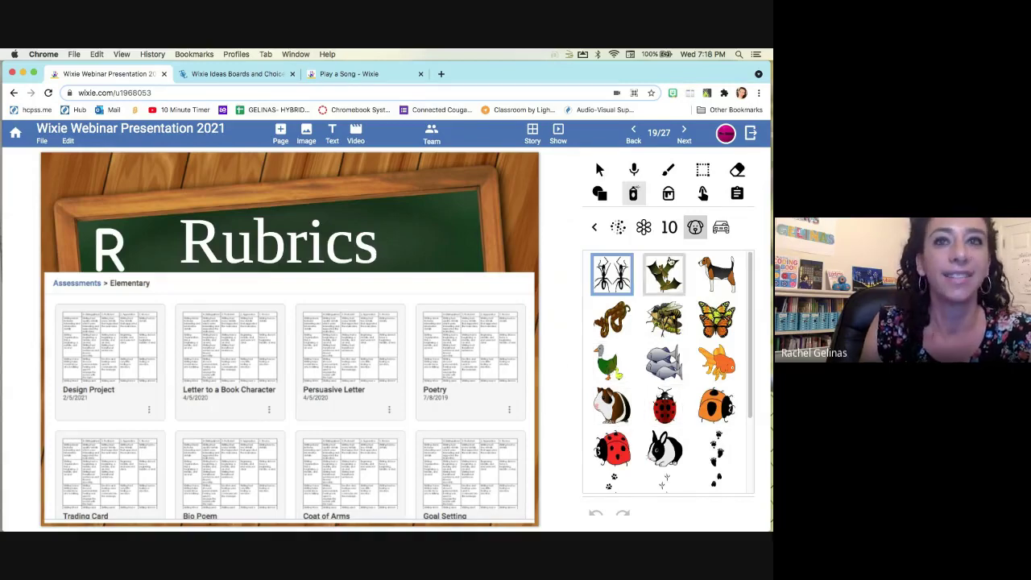
{"action": "left_click", "coordinate": [599, 169]}
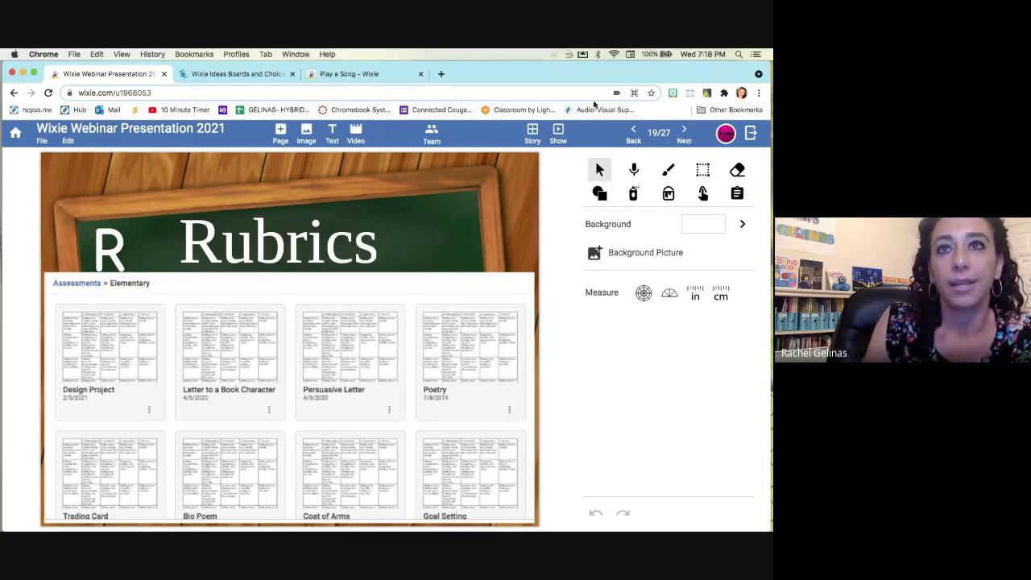
Advance past the Showcase slide to page 21, the T Templates slide.
{"action": "left_click", "coordinate": [684, 137]}
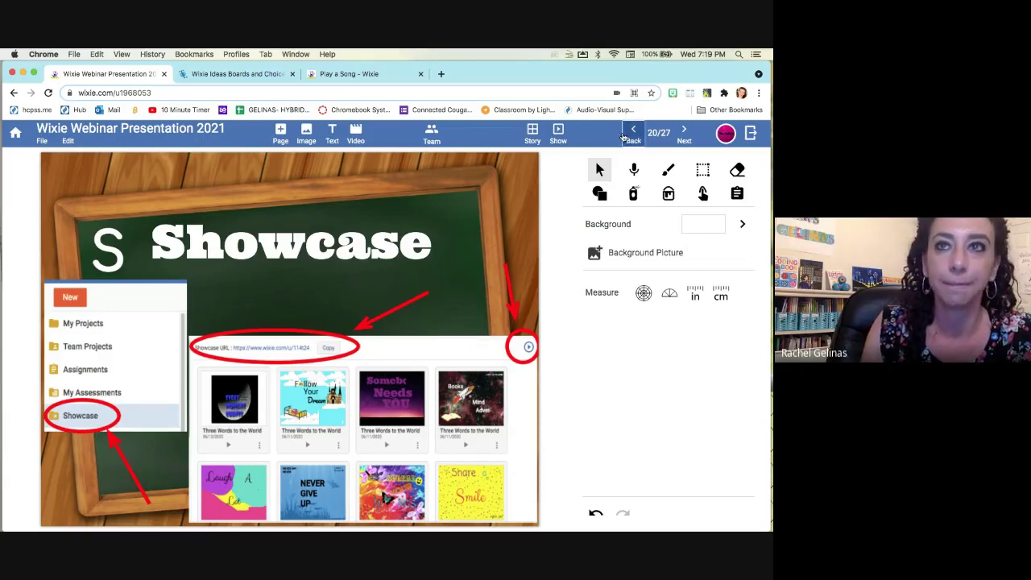
{"action": "left_click", "coordinate": [683, 134]}
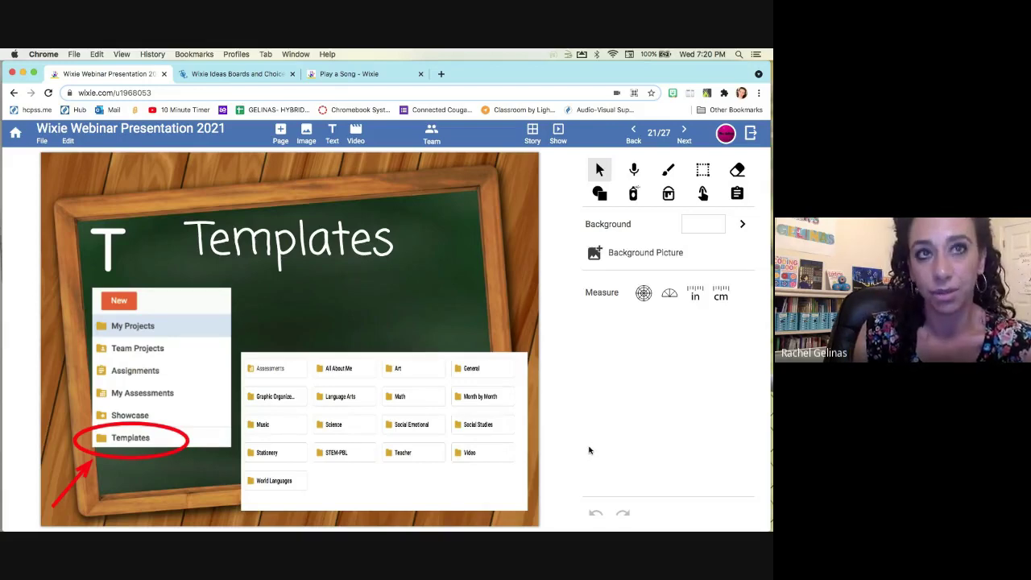
Go to slide 22, Upload Images or Files, and preview the image library without adding anything.
{"action": "left_click", "coordinate": [684, 133]}
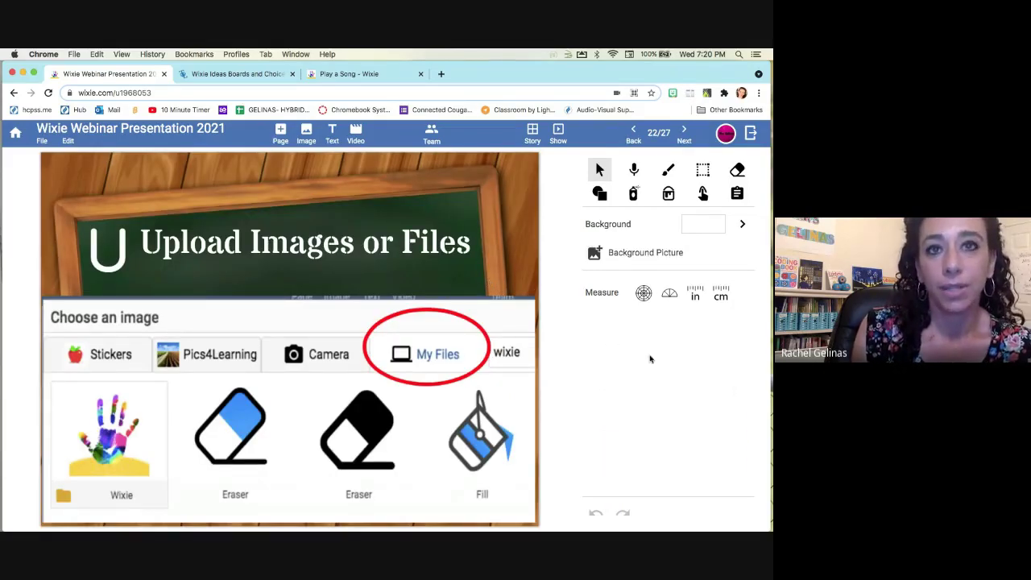
{"action": "left_click", "coordinate": [306, 135]}
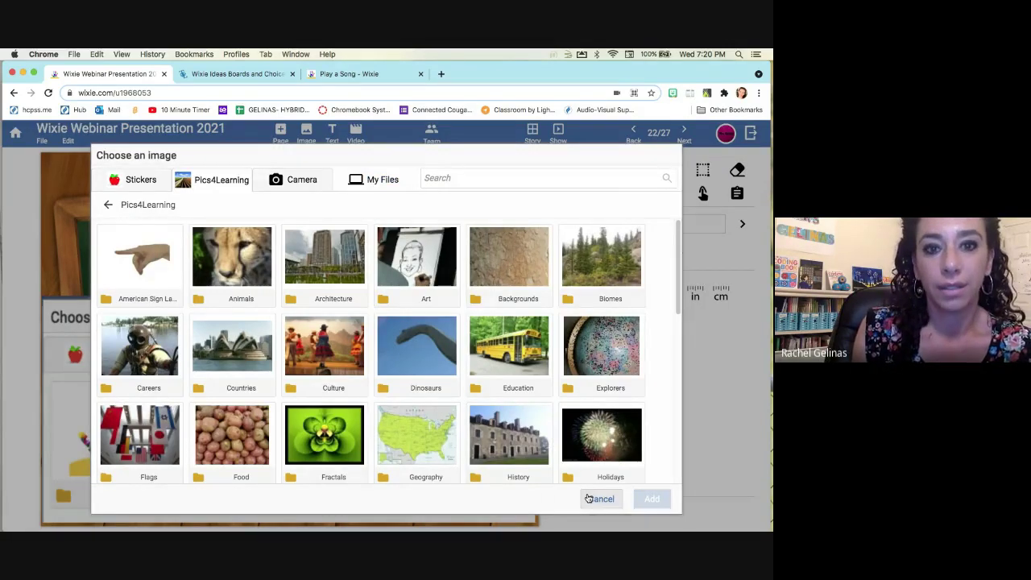
{"action": "left_click", "coordinate": [596, 499]}
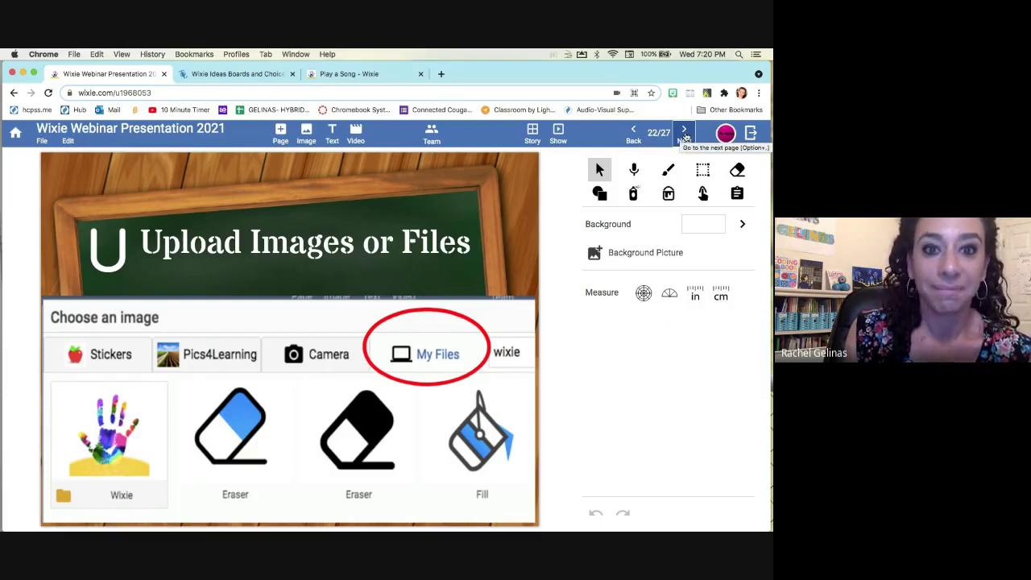
Go to slide 23/27, the V Video 'Student Voice' slide.
{"action": "left_click", "coordinate": [684, 133]}
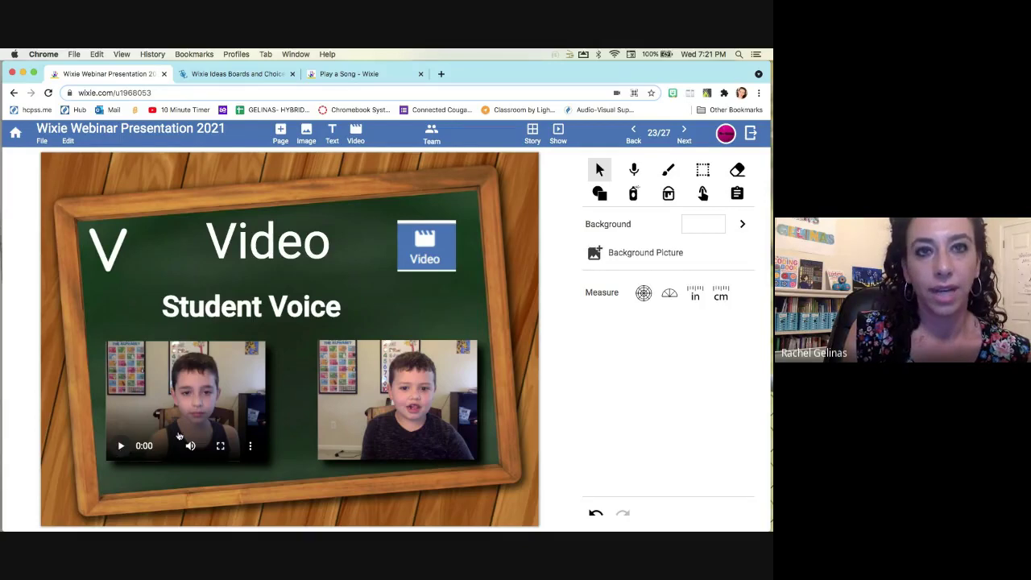
{"action": "left_click", "coordinate": [438, 365]}
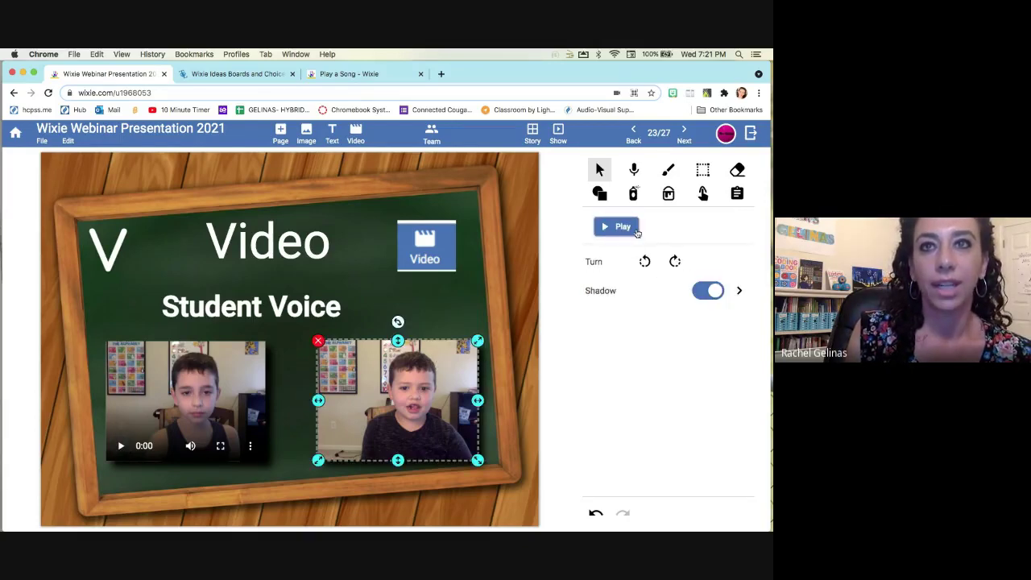
{"action": "mouse_move", "coordinate": [404, 430]}
{"action": "left_mouse_down"}
{"action": "mouse_move", "coordinate": [397, 450]}
{"action": "mouse_move", "coordinate": [417, 419]}
{"action": "left_mouse_up"}
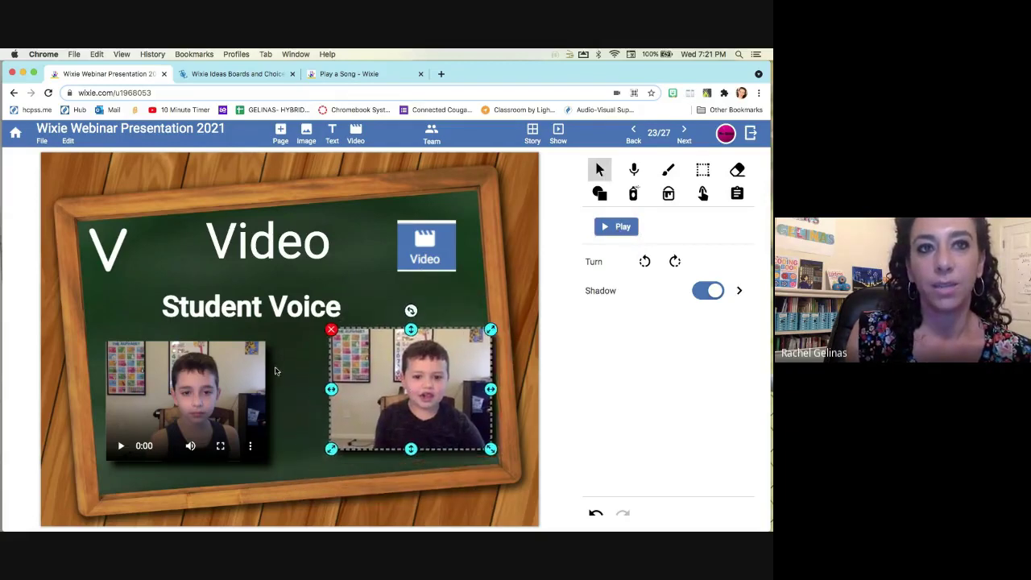
{"action": "left_click", "coordinate": [197, 336]}
{"action": "left_click_drag", "start_coordinate": [424, 375], "coordinate": [425, 380]}
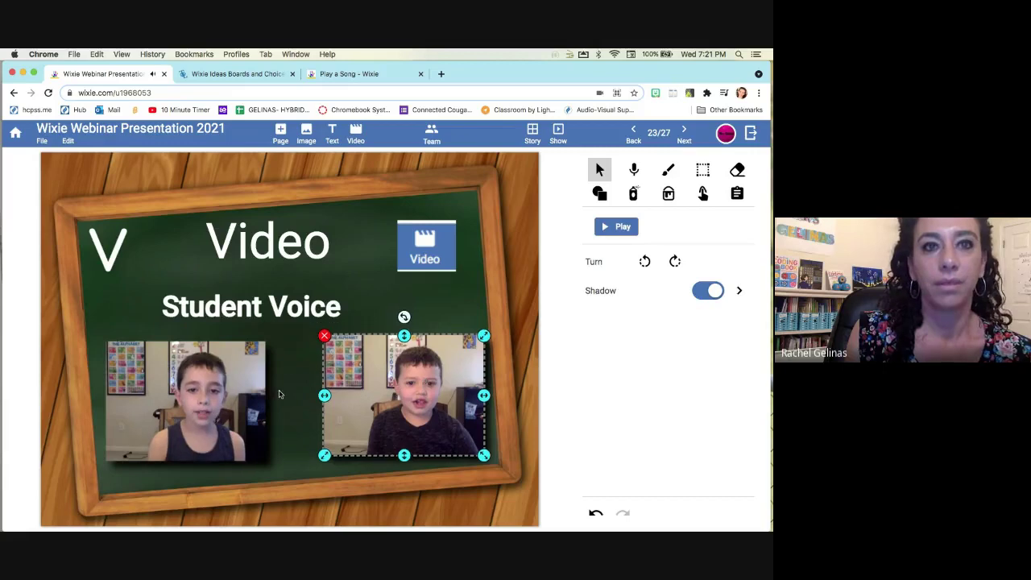
{"action": "left_click", "coordinate": [306, 375]}
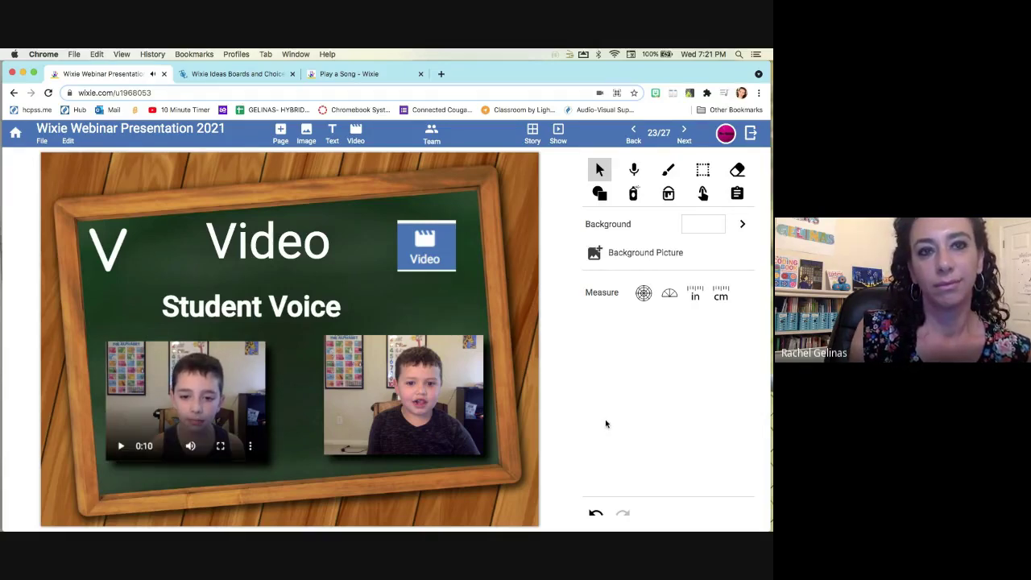
{"action": "left_click", "coordinate": [403, 396]}
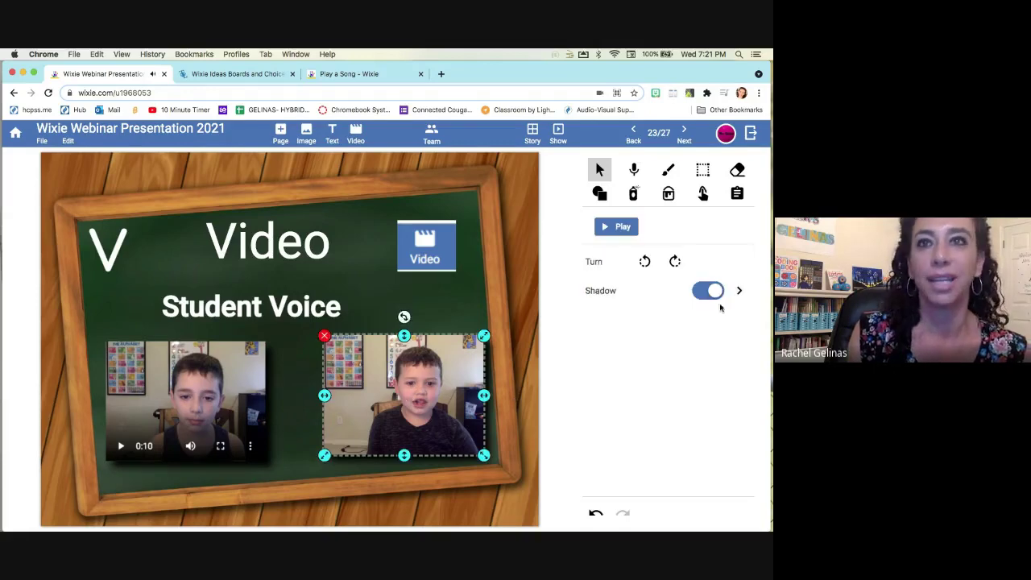
{"action": "left_click", "coordinate": [615, 228]}
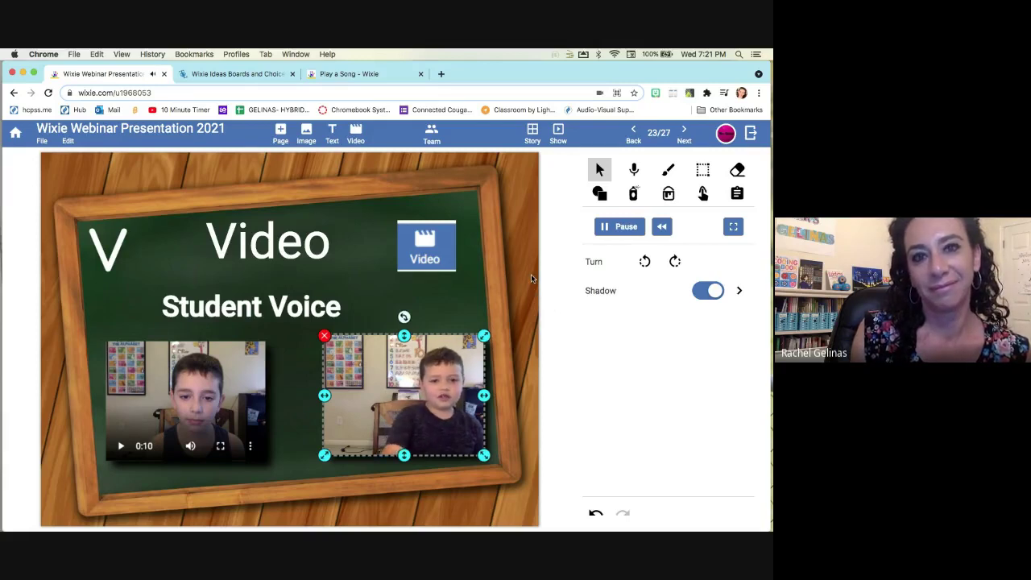
{"action": "left_click", "coordinate": [531, 274]}
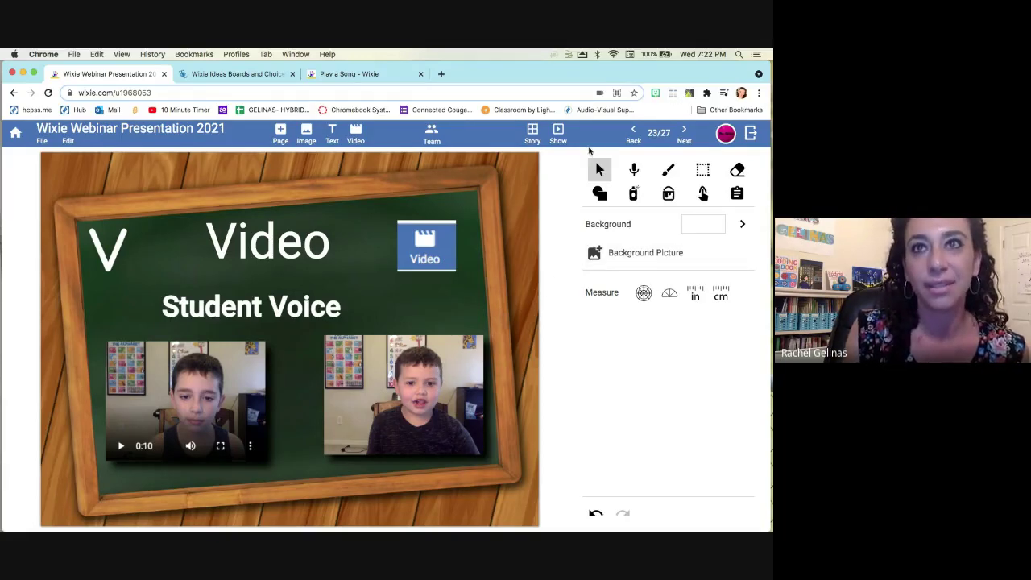
{"action": "left_click", "coordinate": [355, 133]}
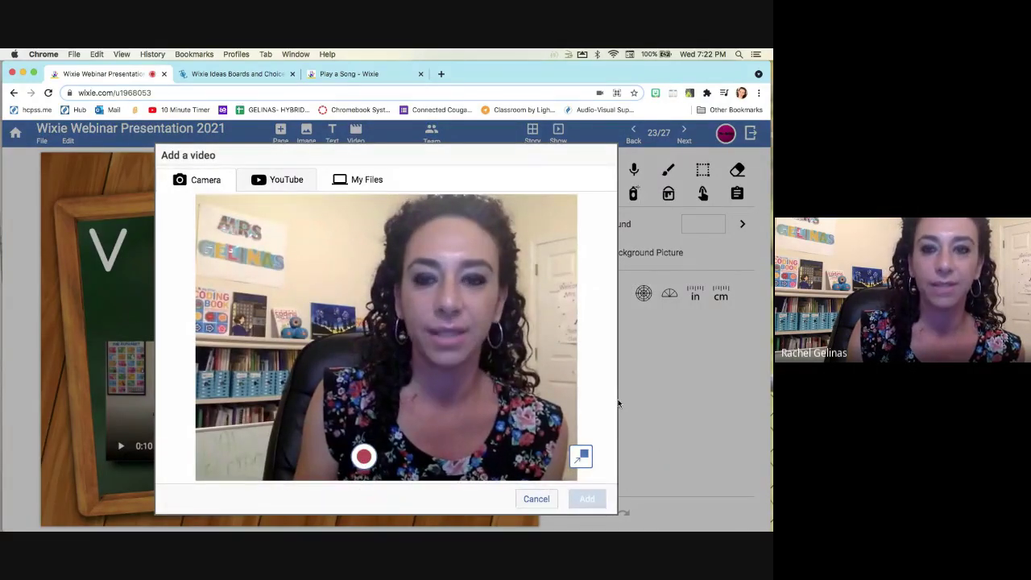
{"action": "left_click", "coordinate": [536, 498]}
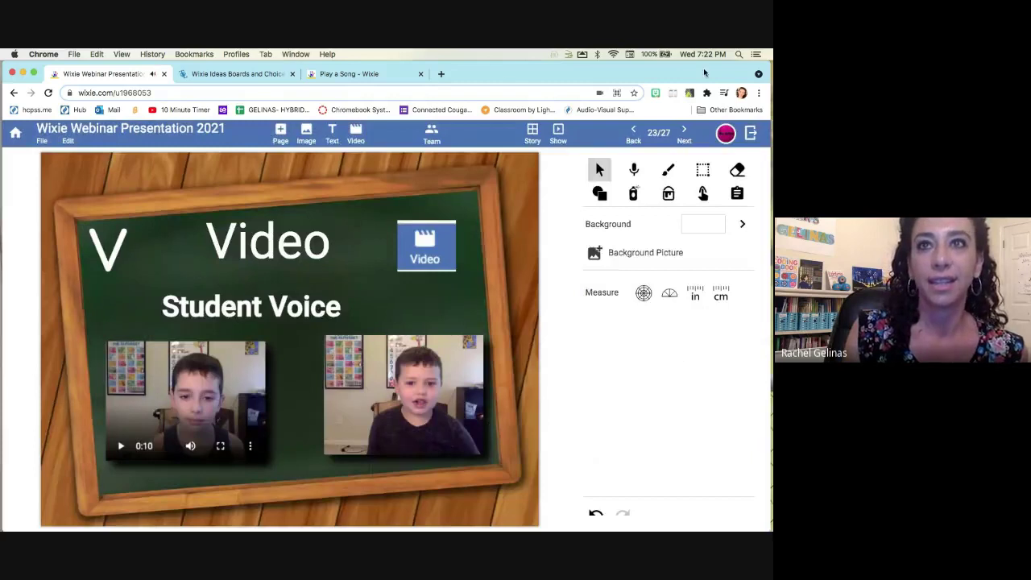
Go to page 24/27, the Wixie Wizards on Facebook, Instagram, & Twitter slide.
{"action": "left_click", "coordinate": [685, 136]}
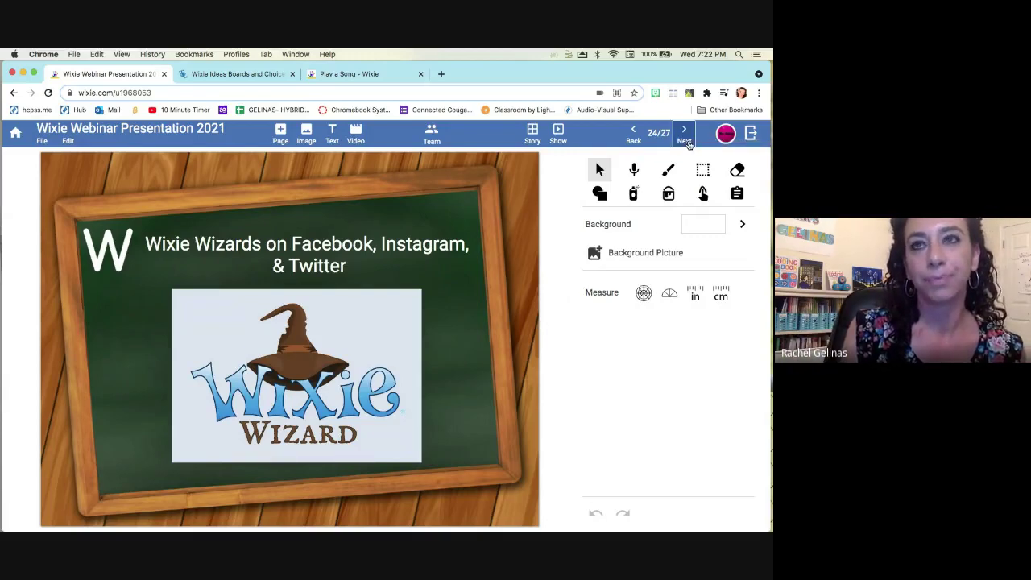
On the Xtra Color Options page, try brush colour #db2451, then sample green from the page.
{"action": "left_click", "coordinate": [684, 137]}
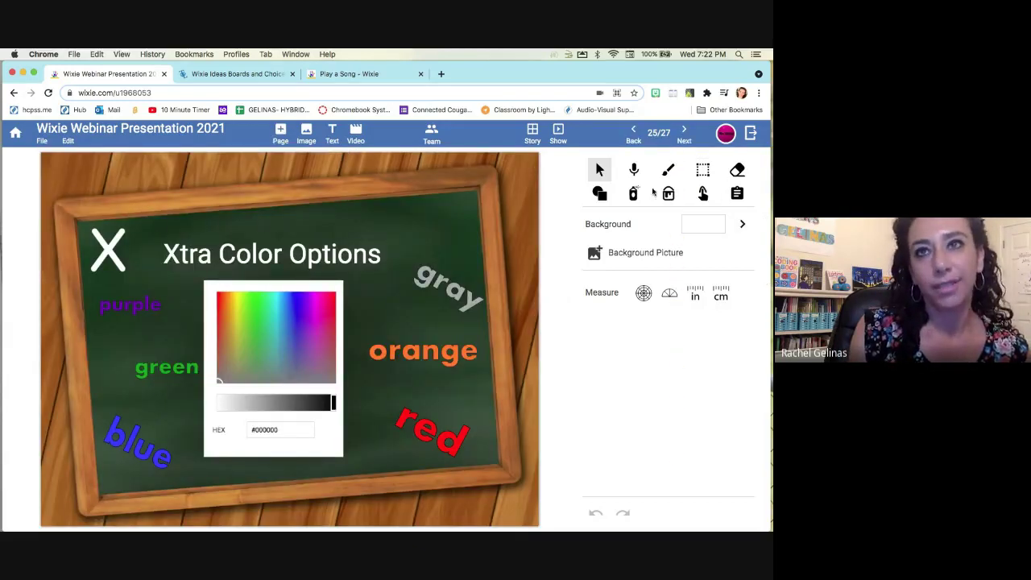
{"action": "left_click", "coordinate": [668, 169]}
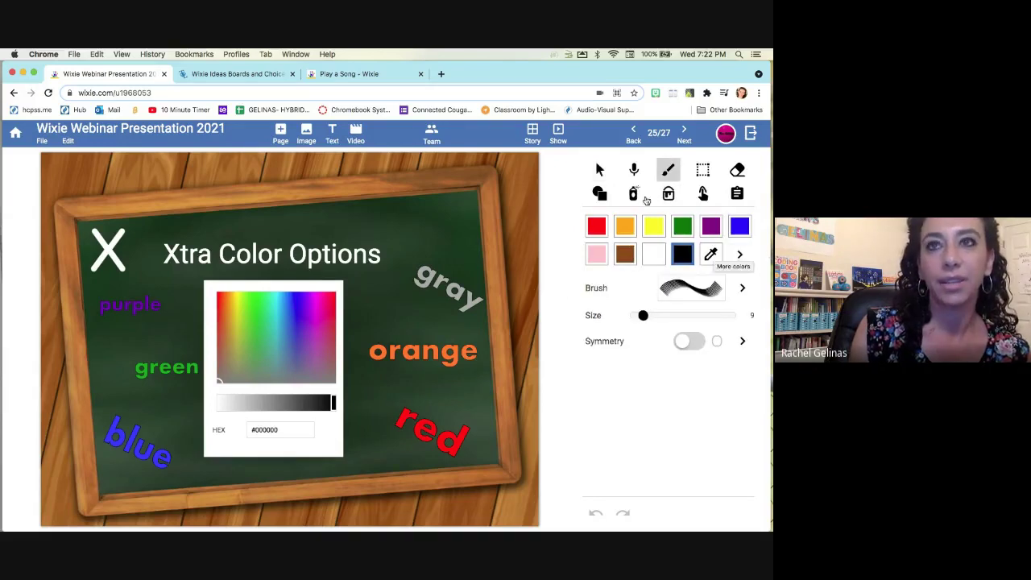
{"action": "left_click", "coordinate": [740, 255]}
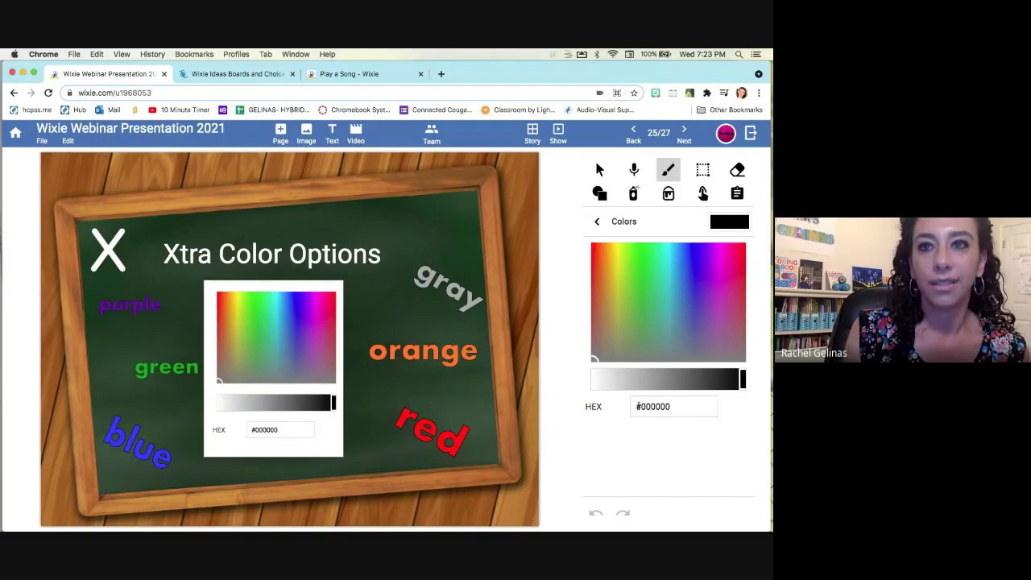
{"action": "left_click", "coordinate": [716, 281]}
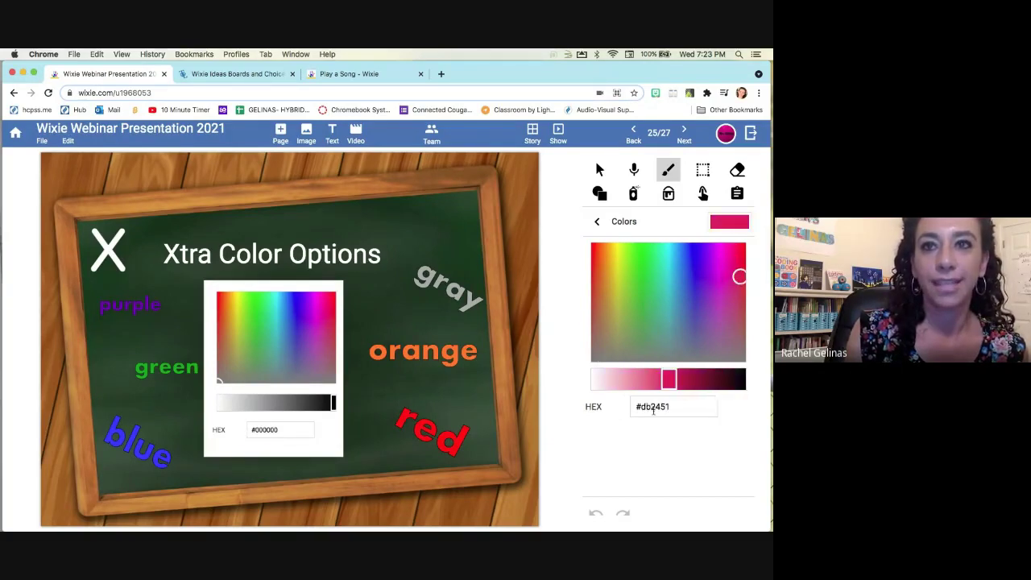
{"action": "left_click_drag", "start_coordinate": [694, 413], "coordinate": [643, 409]}
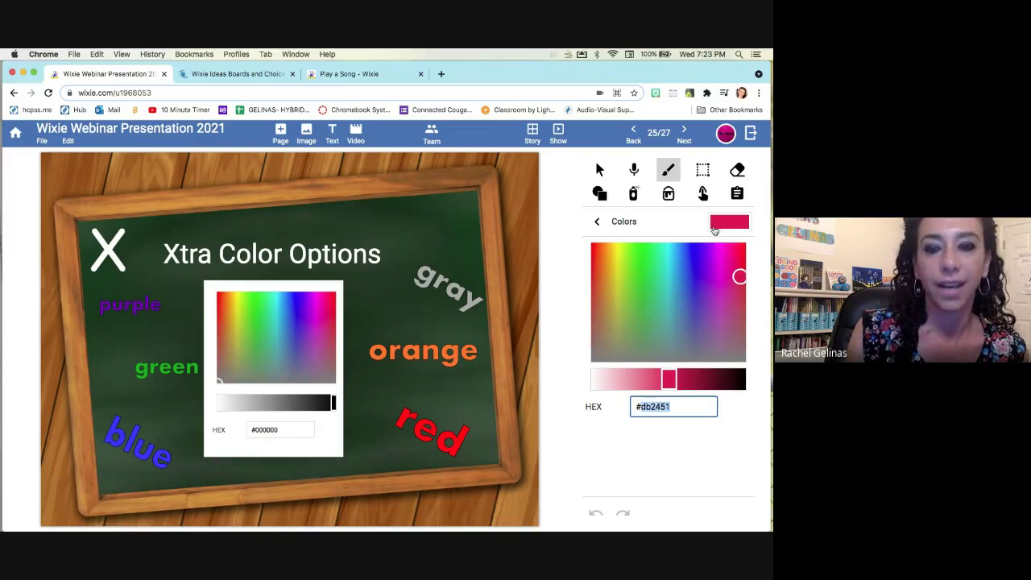
{"action": "left_click", "coordinate": [597, 223]}
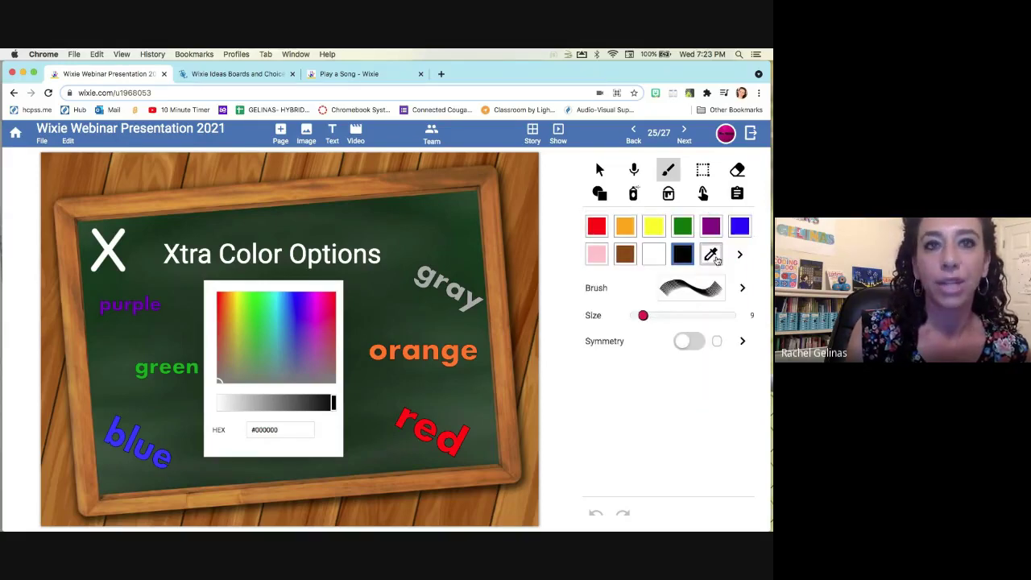
{"action": "left_click", "coordinate": [716, 258]}
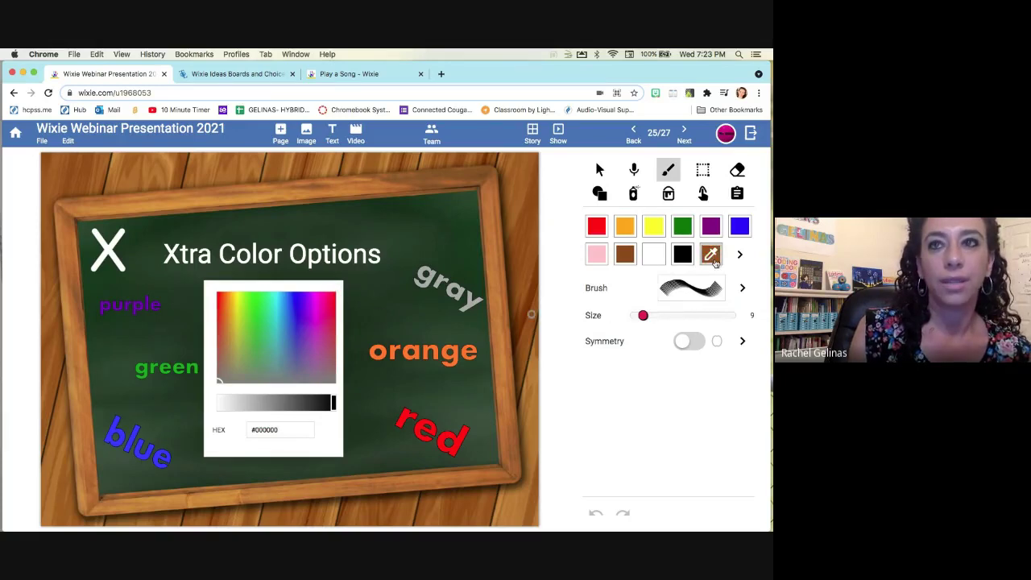
{"action": "left_click", "coordinate": [254, 302]}
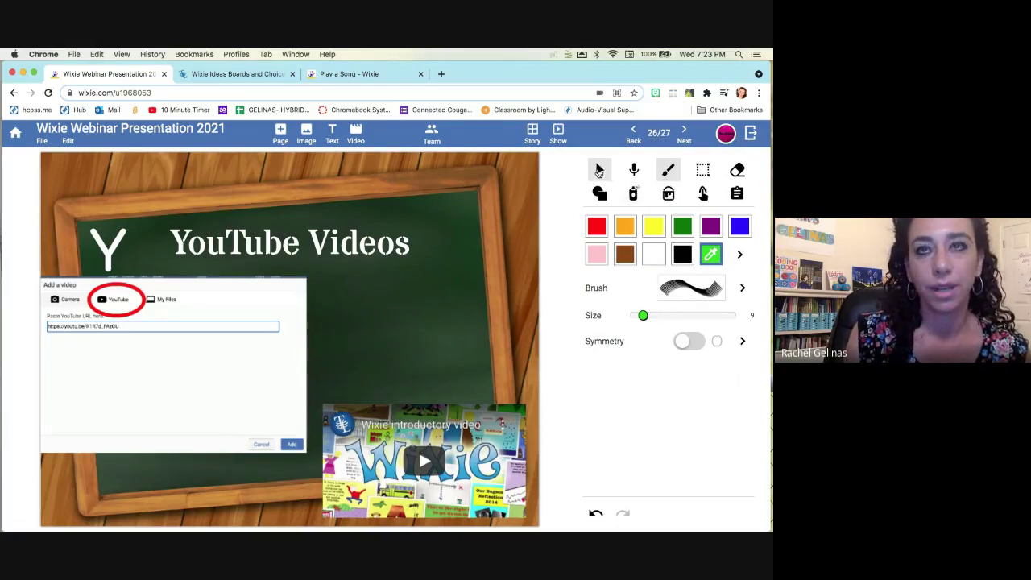
With the Select tool, play the Wixie intro YouTube video with CC on, then pause it.
{"action": "left_click", "coordinate": [600, 169]}
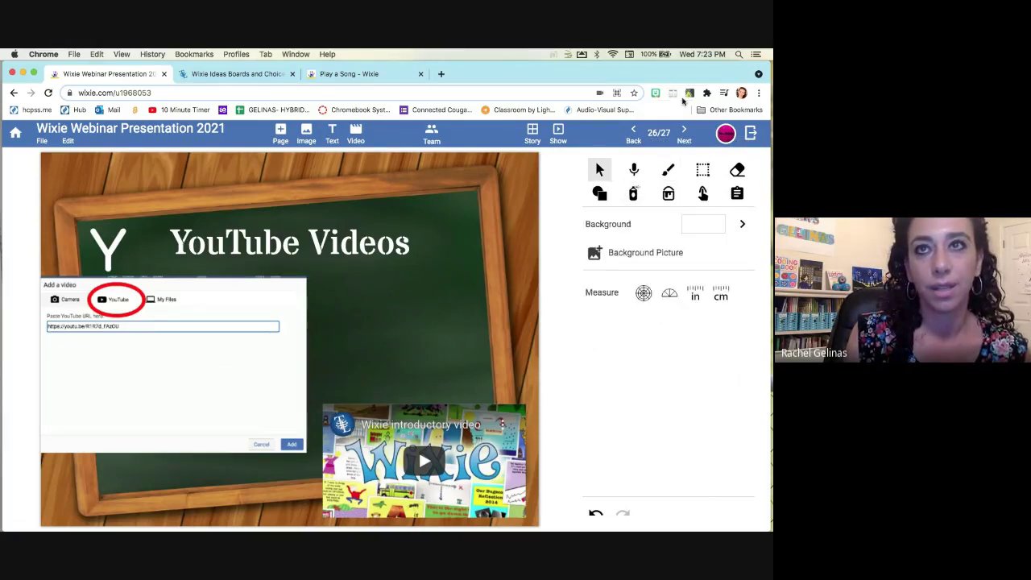
{"action": "left_click", "coordinate": [445, 468]}
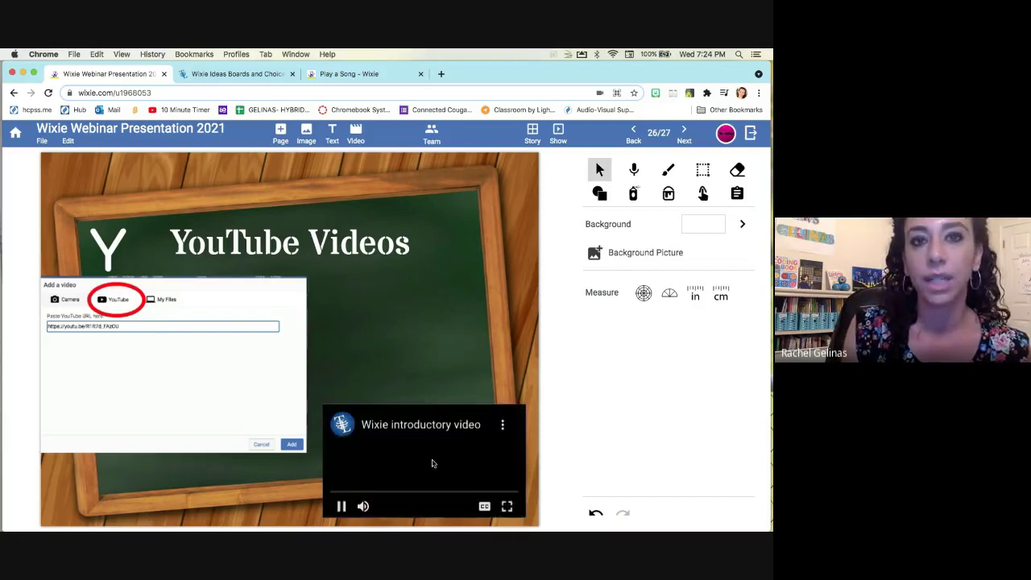
{"action": "left_click", "coordinate": [484, 506]}
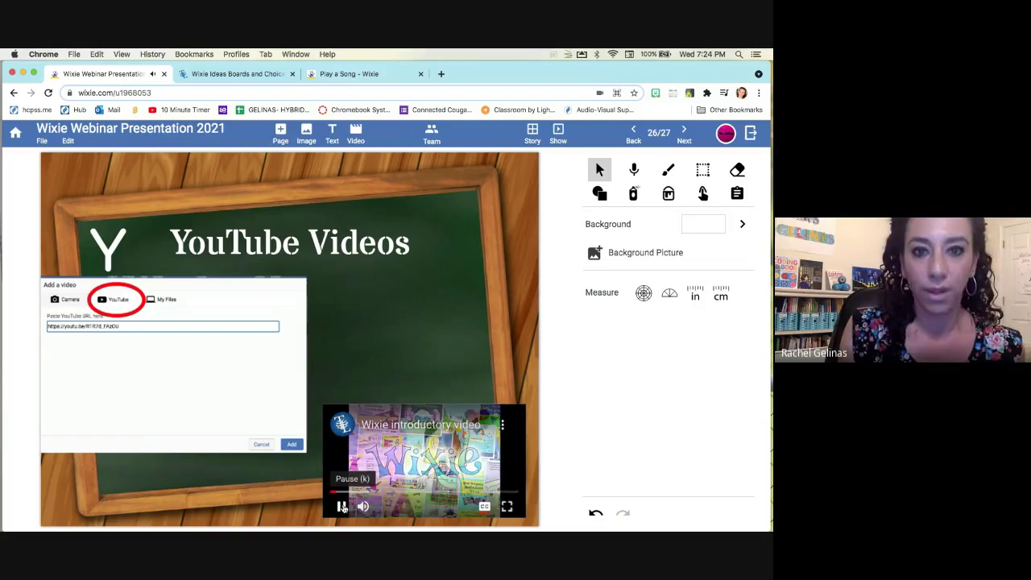
{"action": "left_click", "coordinate": [342, 505]}
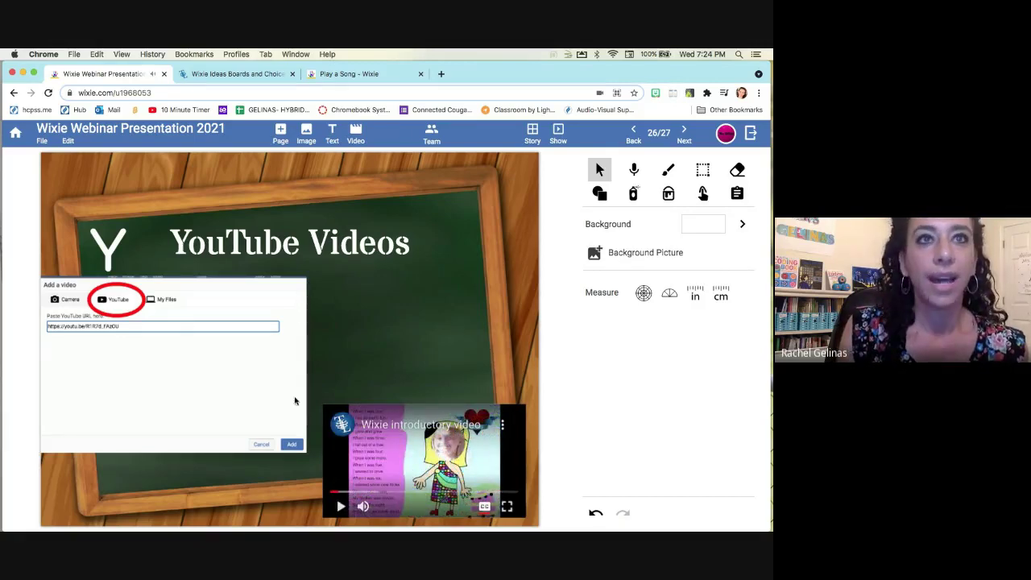
{"action": "left_click", "coordinate": [356, 132]}
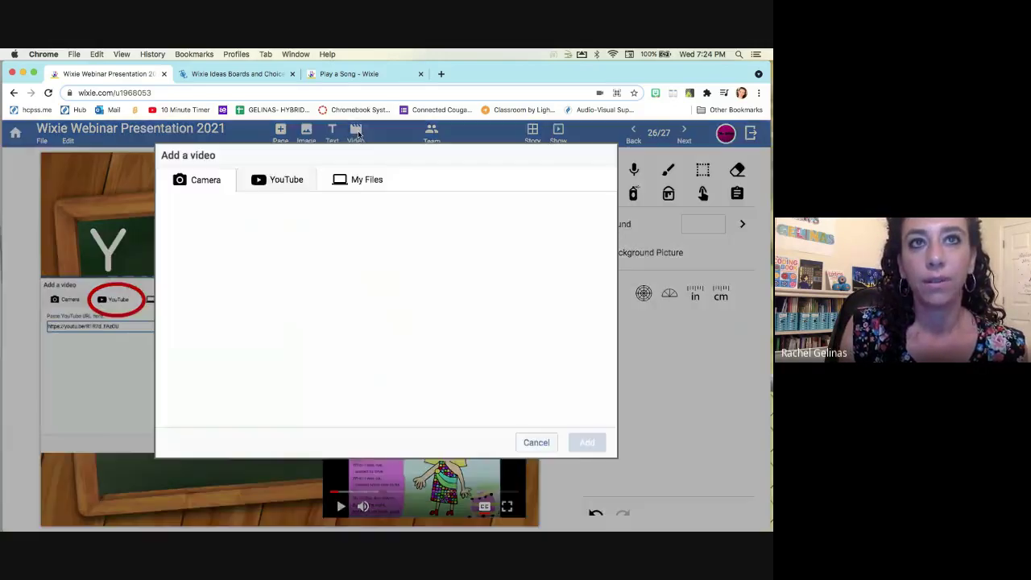
{"action": "left_click", "coordinate": [261, 181]}
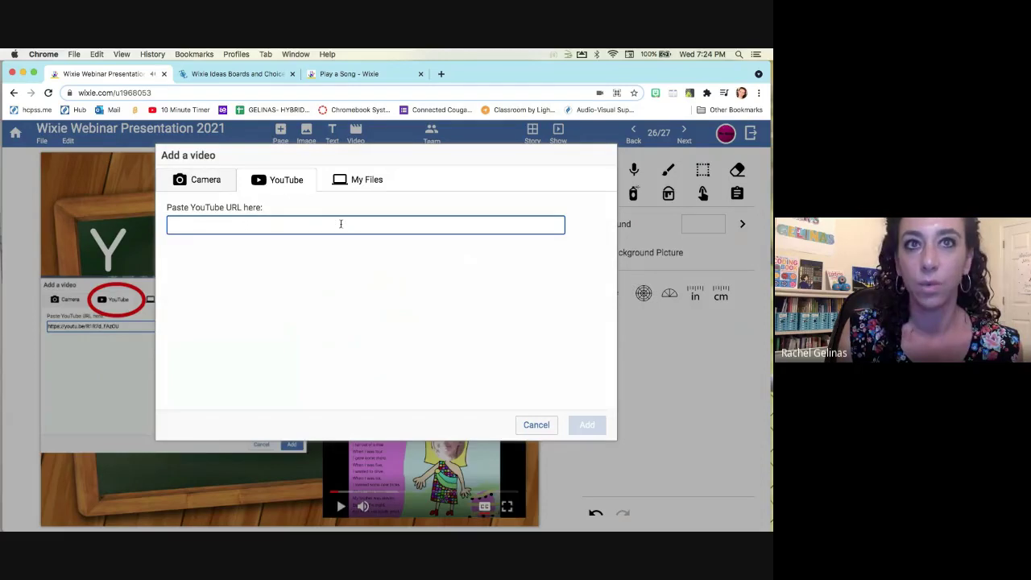
{"action": "left_click", "coordinate": [536, 426]}
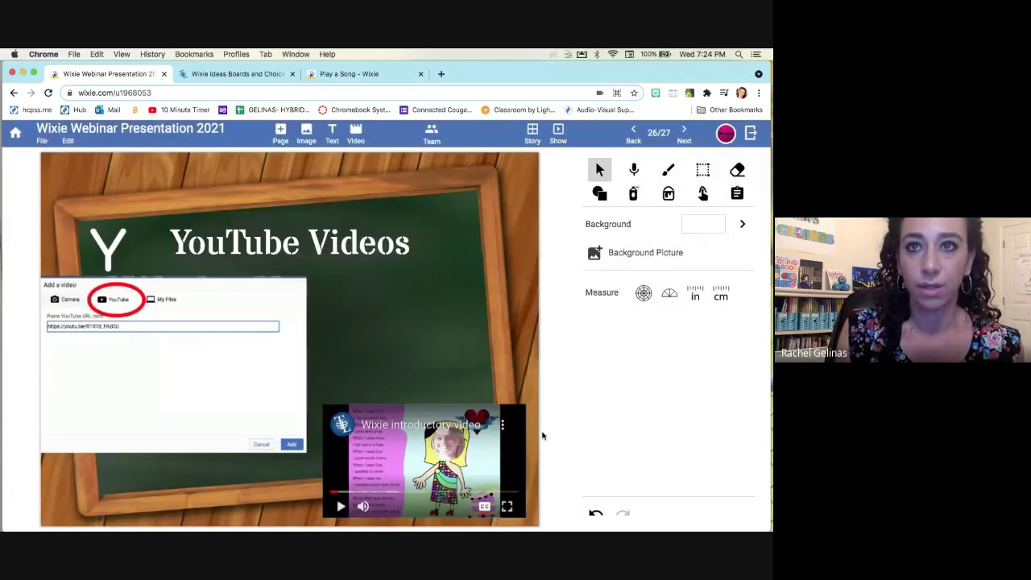
Go to the final page 27/27, 'Z: Takes the zzzz (boring) out of worksheets'.
{"action": "left_click", "coordinate": [686, 137]}
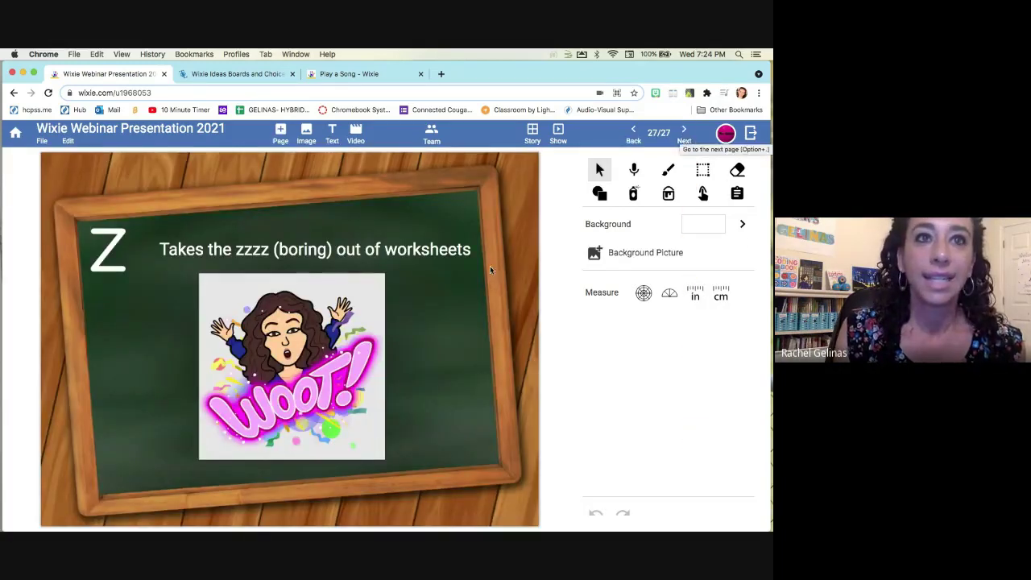